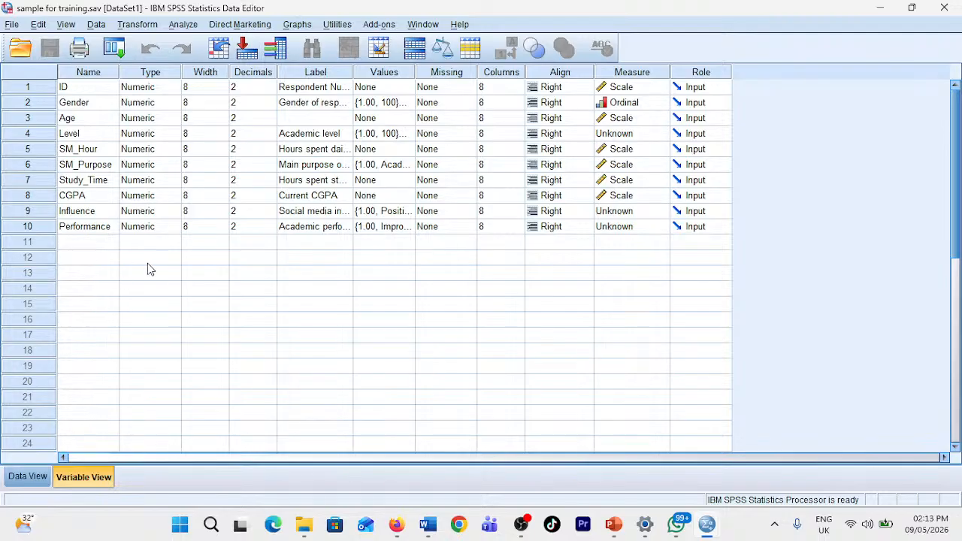
click(175, 303)
click(176, 303)
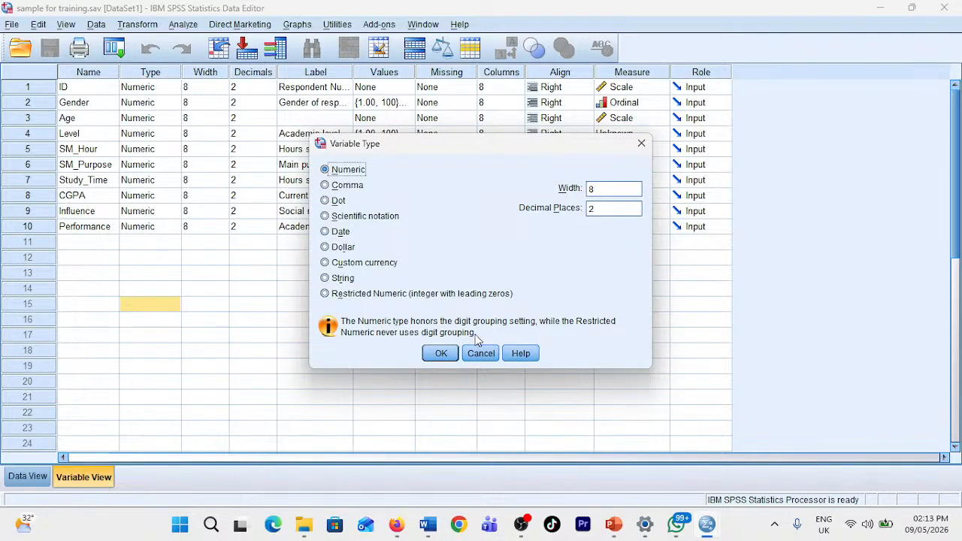
click(641, 144)
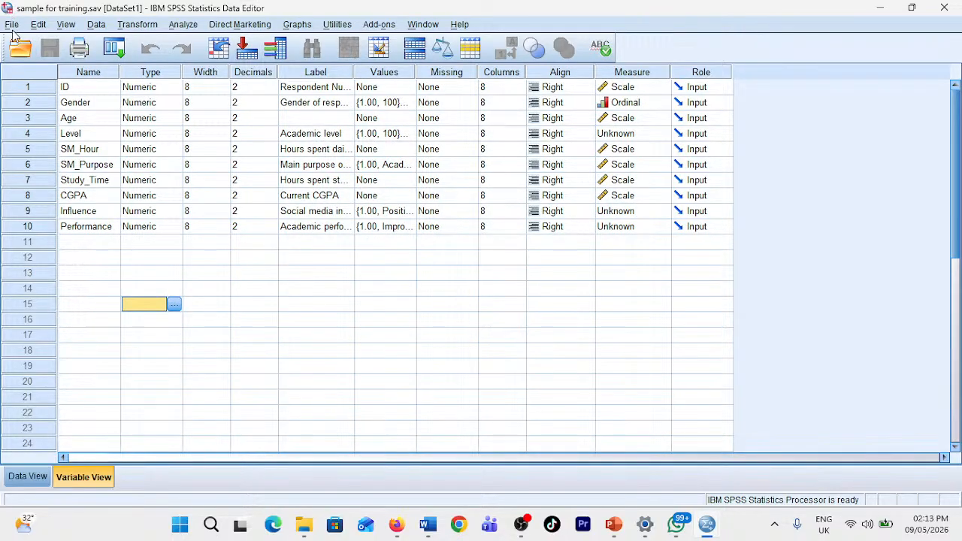
click(191, 259)
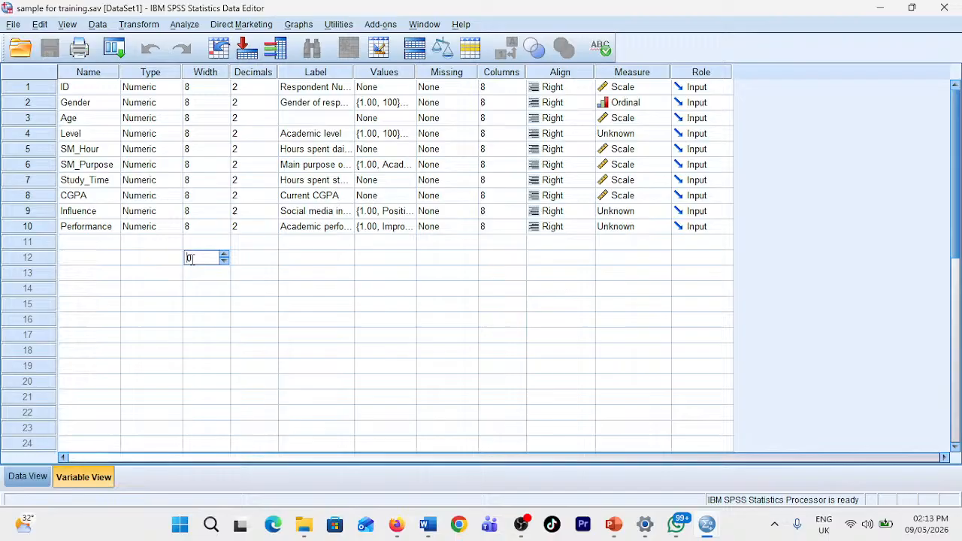
click(102, 225)
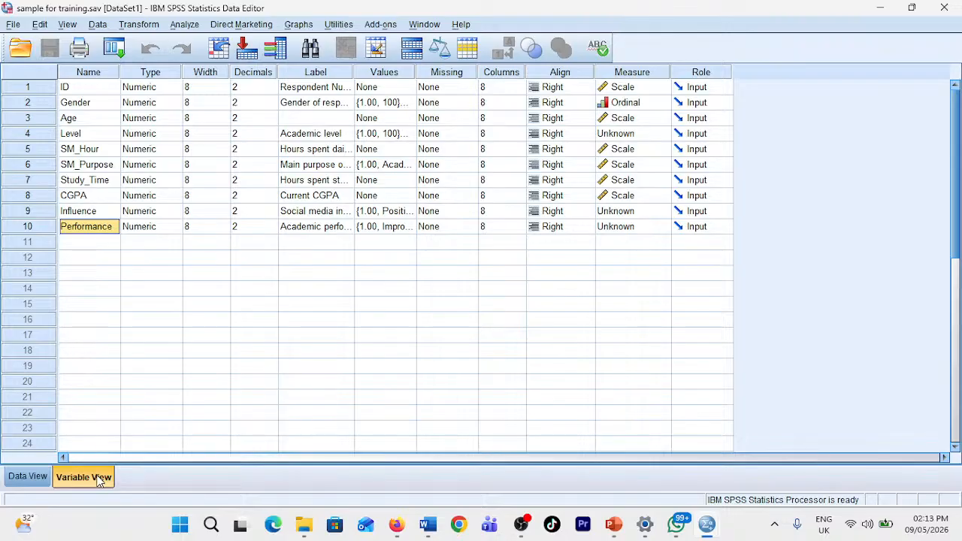
Step: Compare the respondents' data in Data View with the variable definitions in Variable View
click(34, 480)
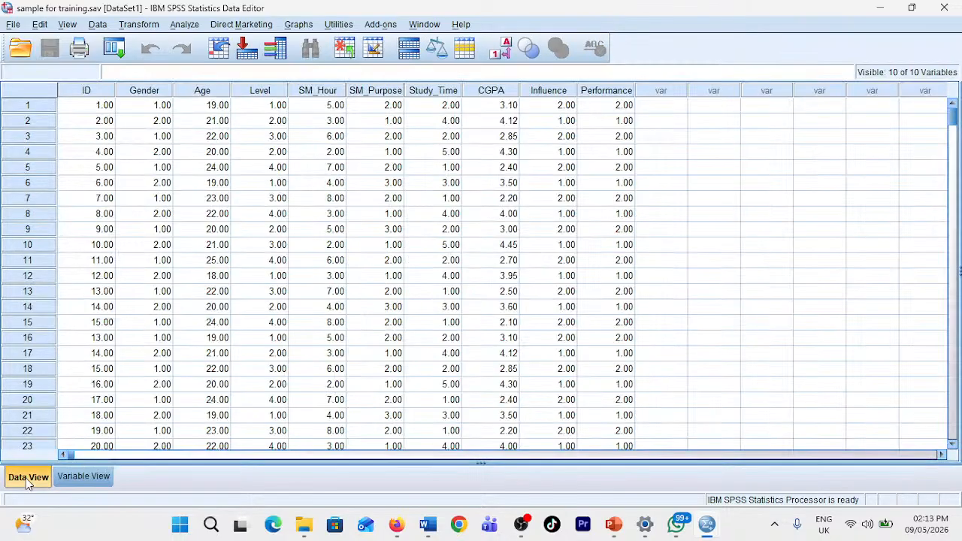
click(83, 477)
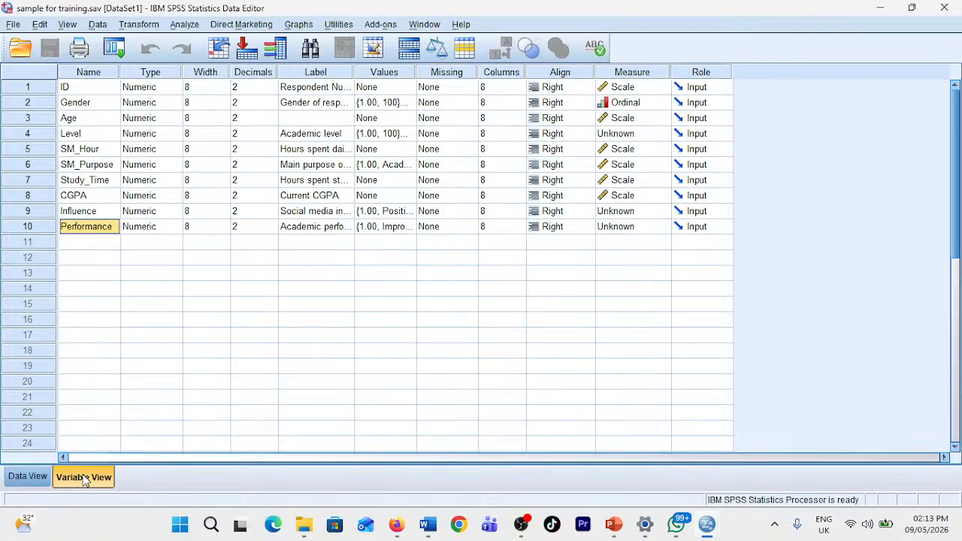
click(27, 477)
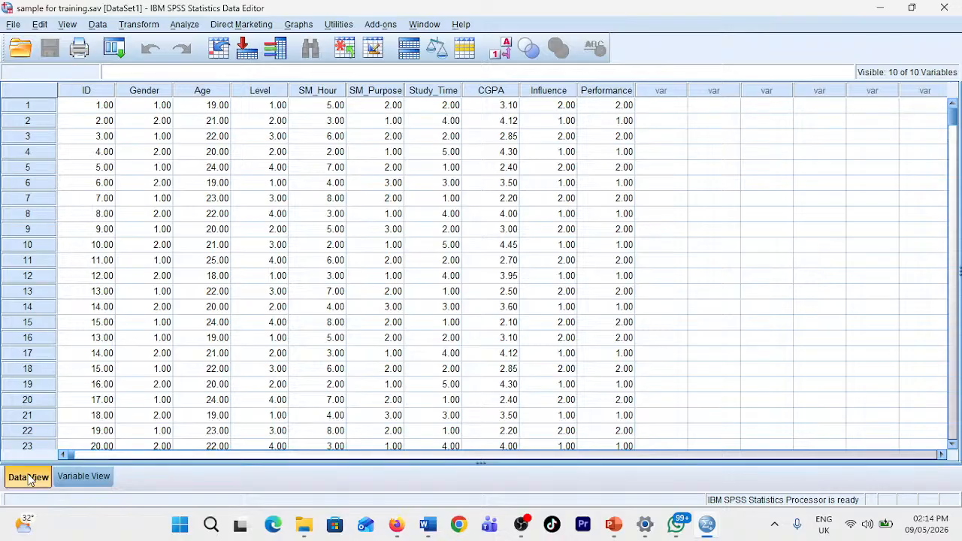
click(75, 481)
click(92, 478)
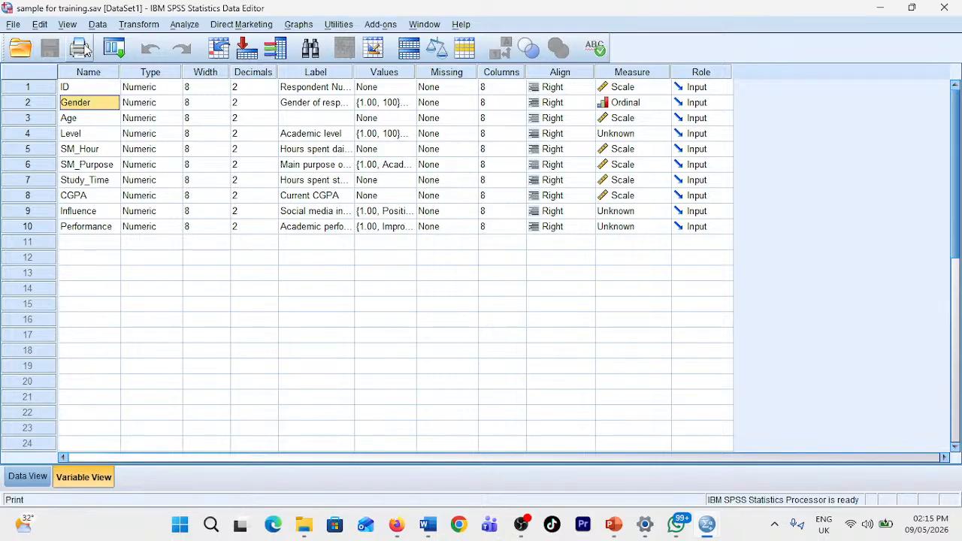
Step: Widen the Name, Label, Values and Measure columns together in the variable definitions so their full text fits
click(88, 71)
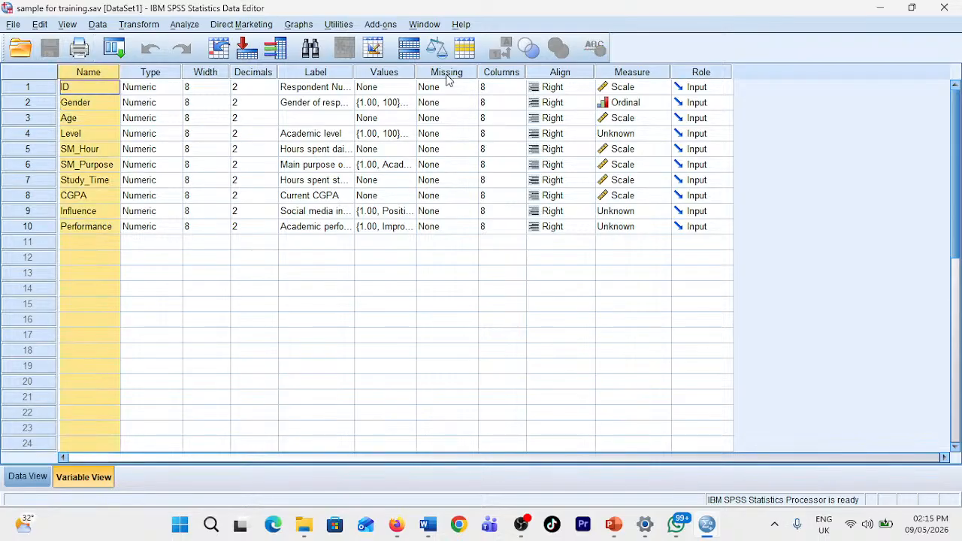
click(308, 73)
shift+click(391, 73)
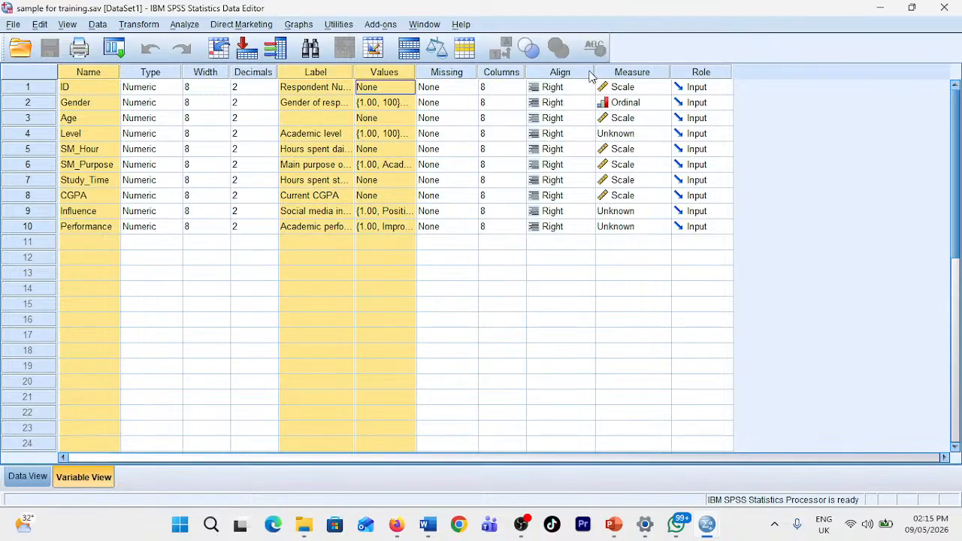
click(624, 72)
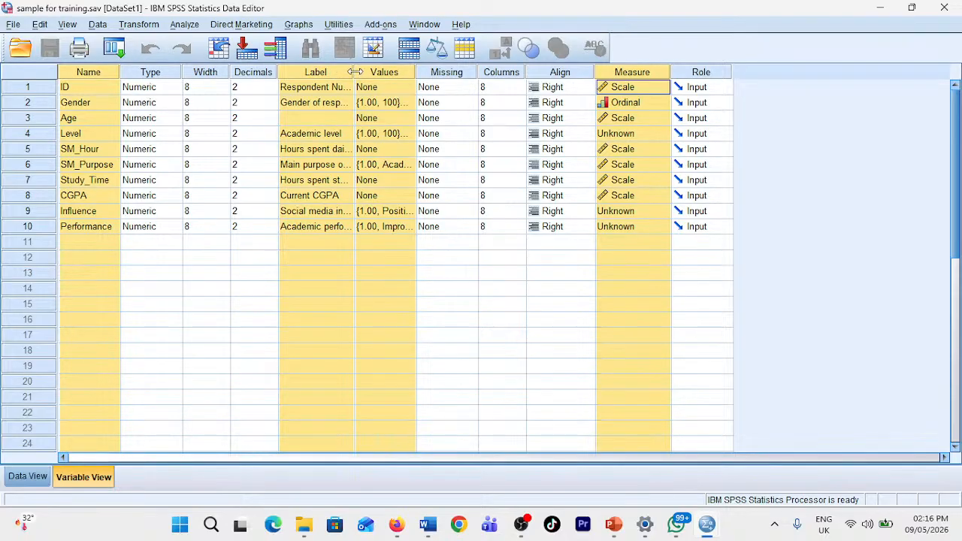
drag(354, 73, 415, 78)
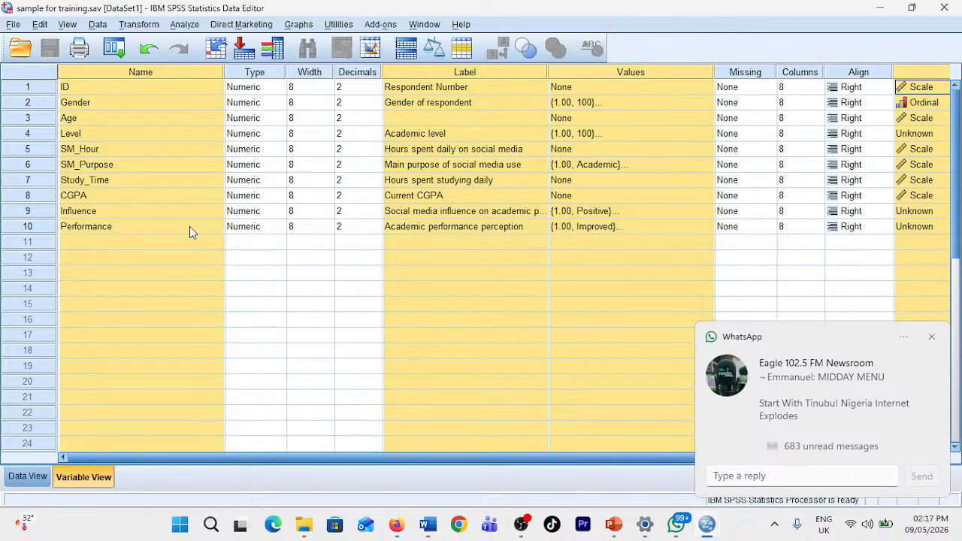
Step: Review the Variable Type options for the ID variable and accept Numeric
click(254, 75)
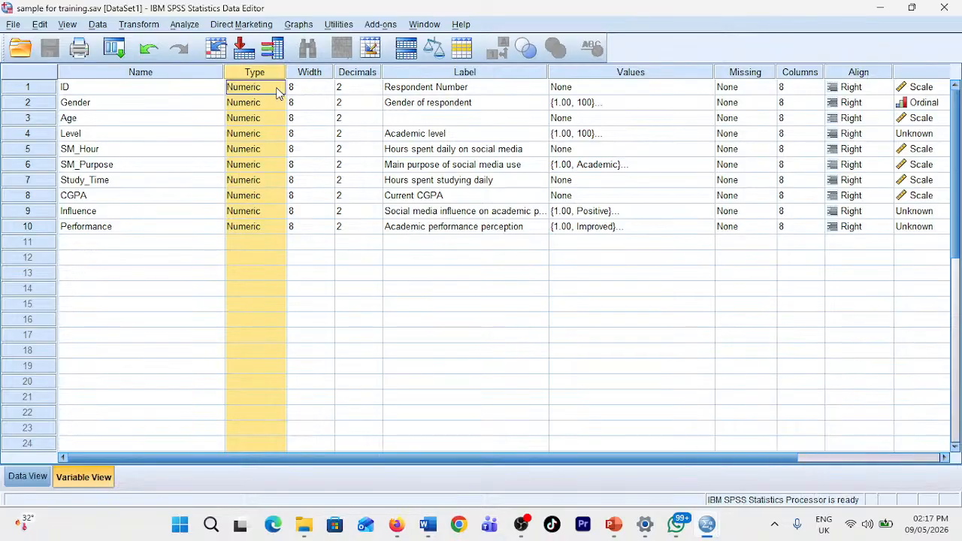
click(278, 90)
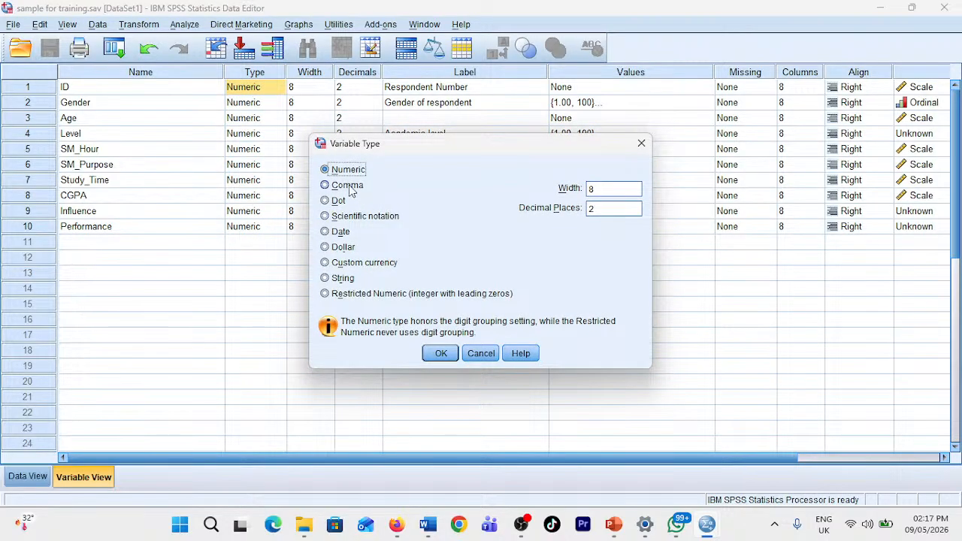
click(441, 354)
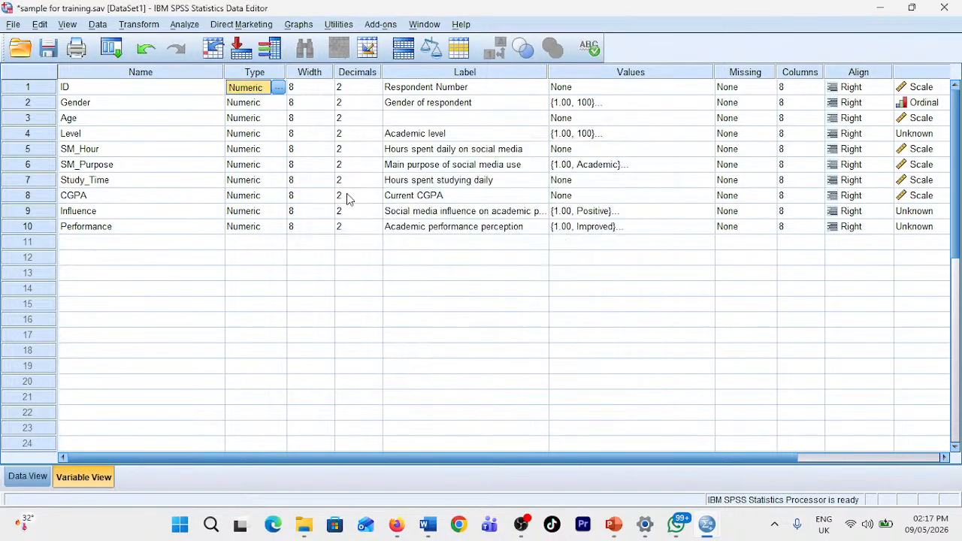
Step: Examine the Width and Label columns, the Gender variable's name and the Study_Time row
click(309, 73)
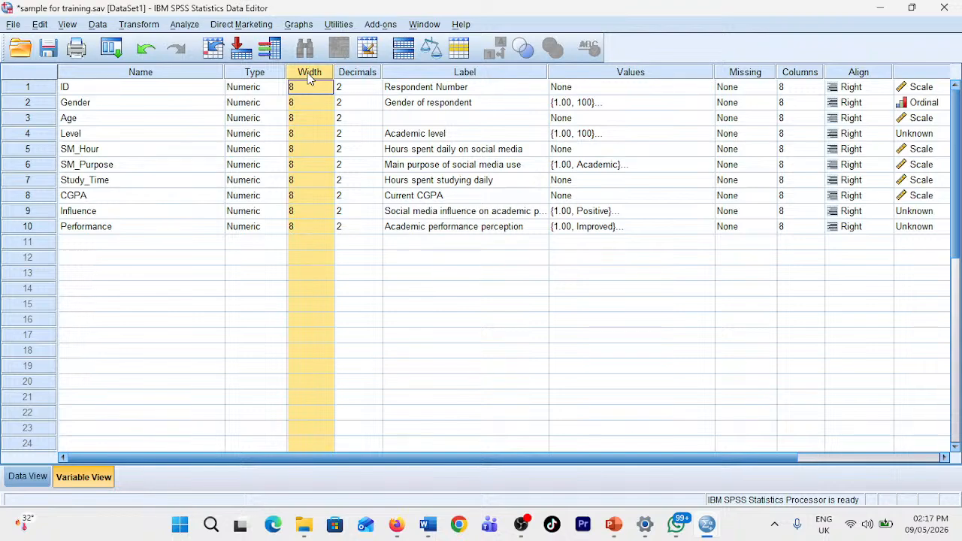
click(475, 74)
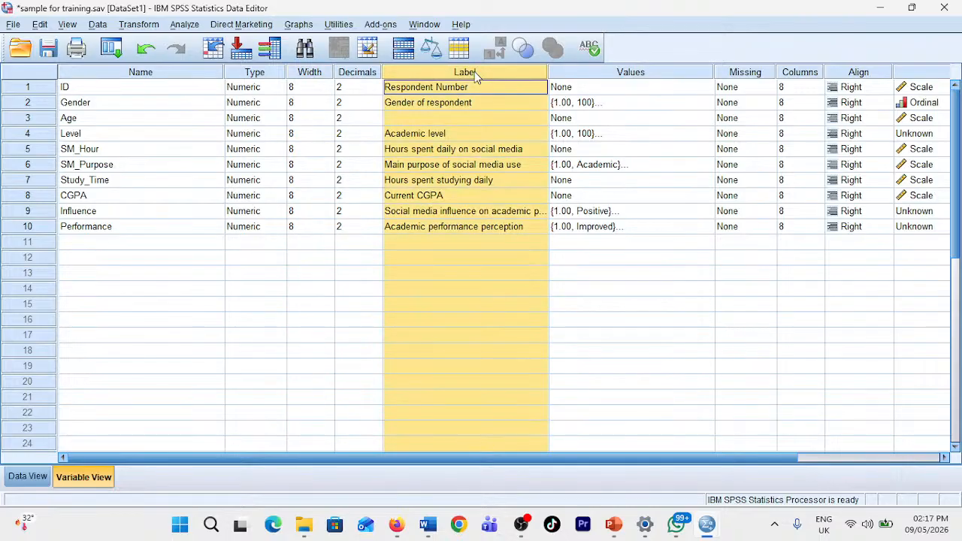
click(98, 110)
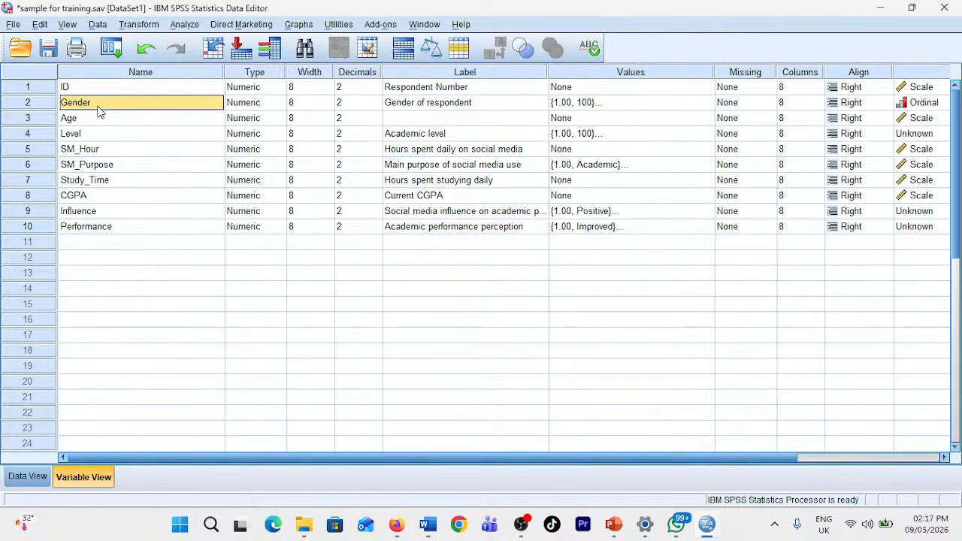
click(98, 105)
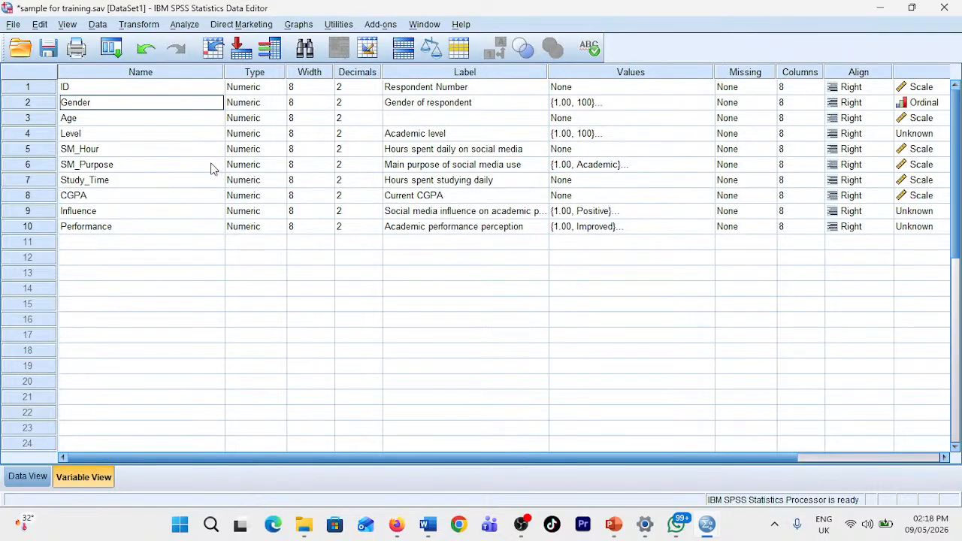
click(42, 187)
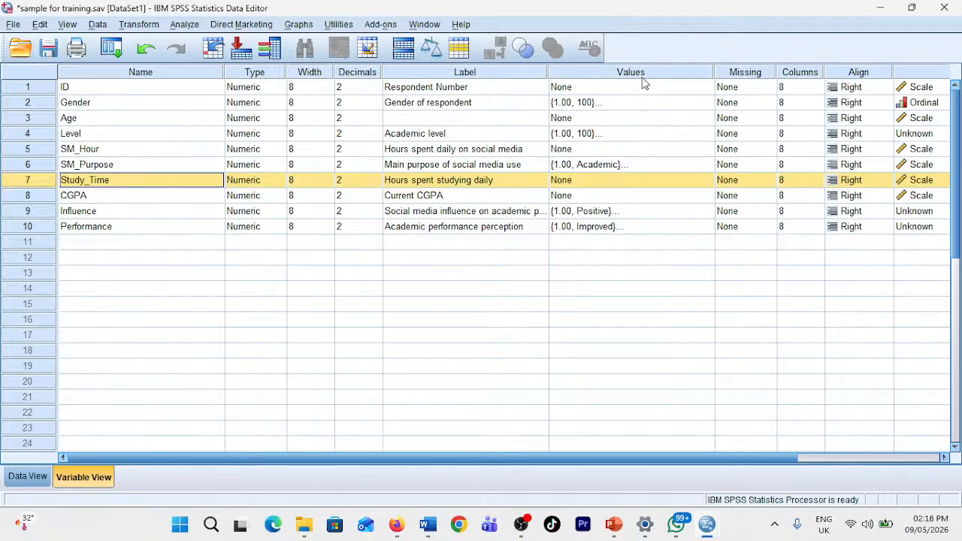
scroll(643, 83, down, 2)
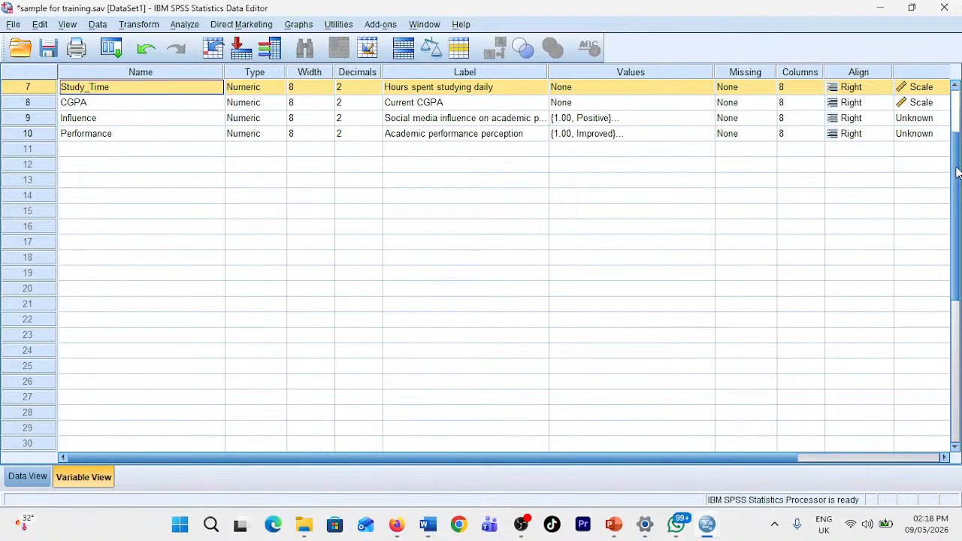
scroll(643, 82, up, 2)
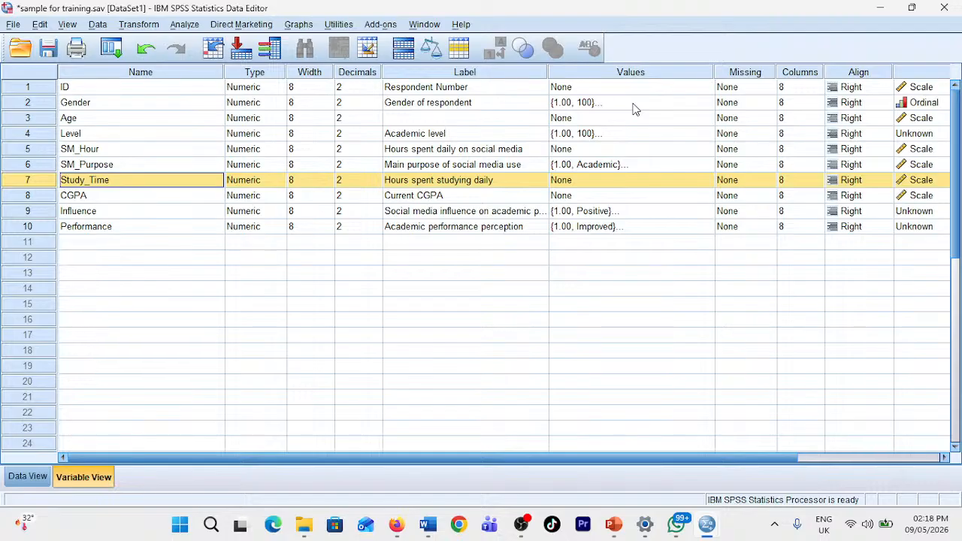
click(692, 106)
click(705, 106)
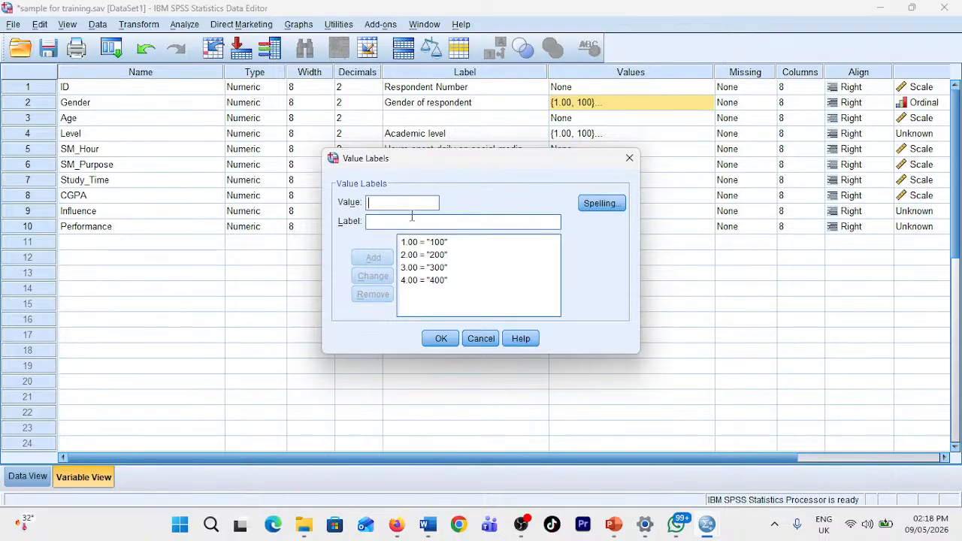
click(630, 159)
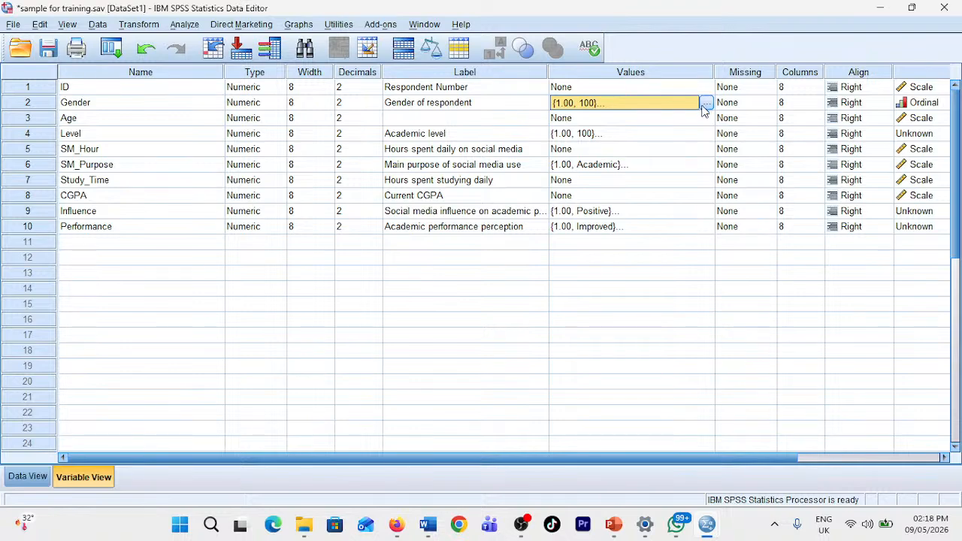
Step: Remove the value labels "100", "200", "300" and "400" from the Gender variable
click(705, 104)
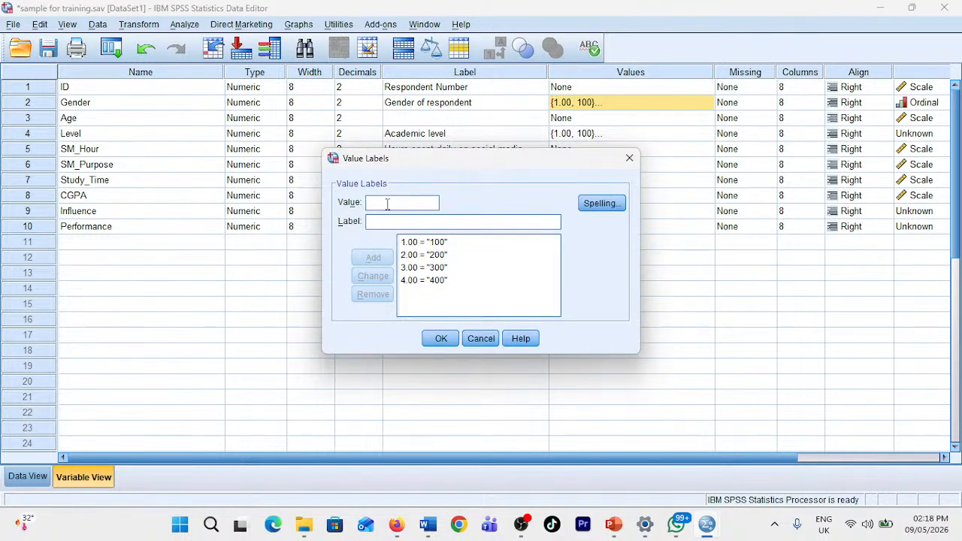
click(415, 244)
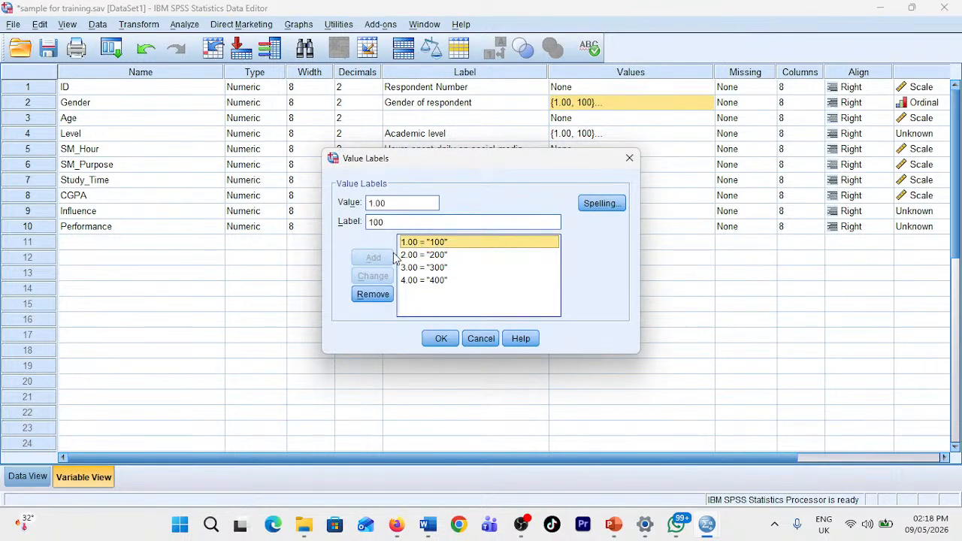
click(370, 296)
click(419, 245)
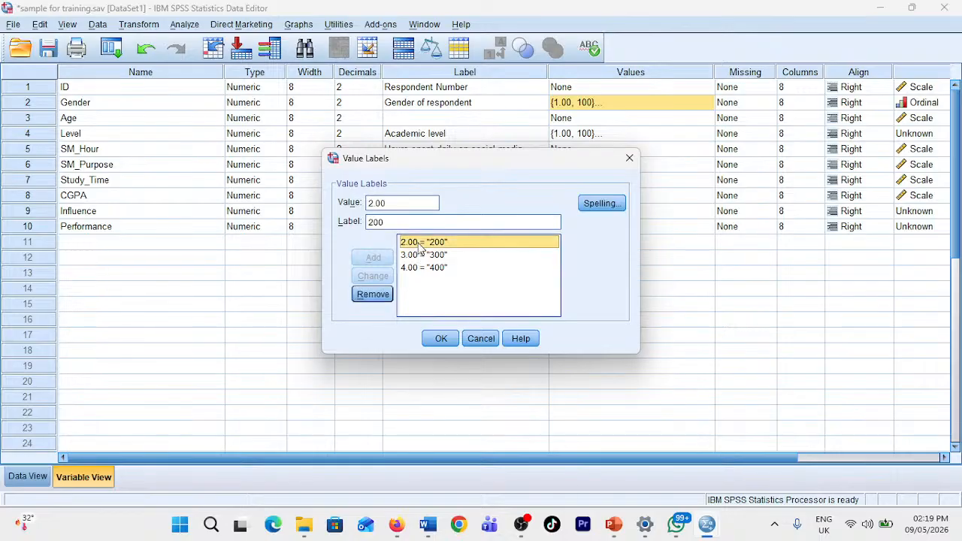
click(372, 294)
click(423, 243)
click(380, 293)
click(438, 244)
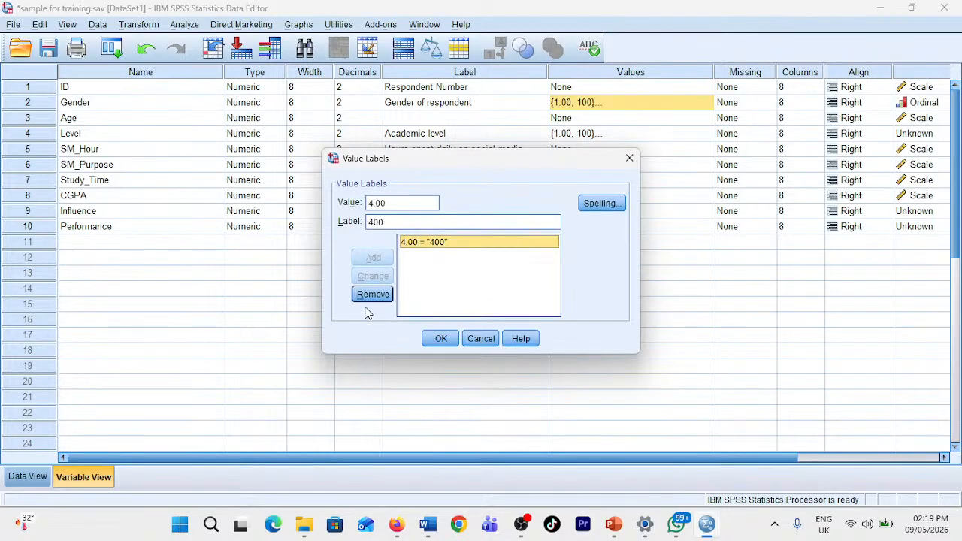
click(375, 295)
Step: Add the value label "Male" for value 1 of the Gender variable
click(380, 201)
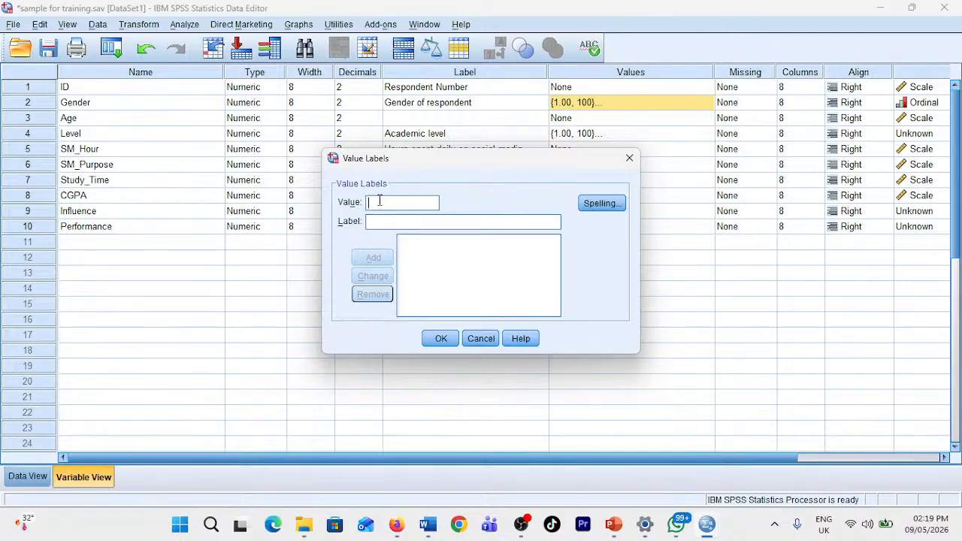
text(1)
click(382, 224)
text(ma)
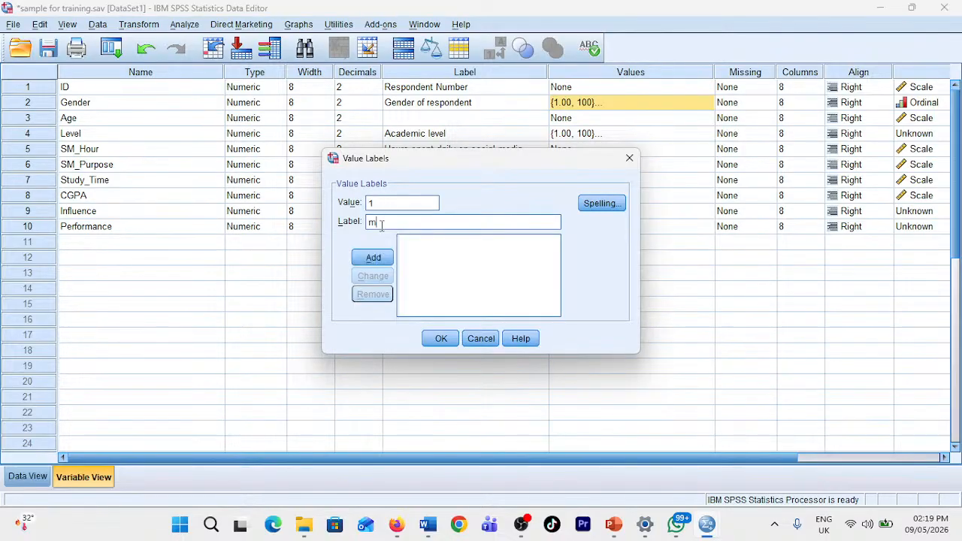
key(BackSpace)
key(BackSpace)
text(Male)
click(373, 257)
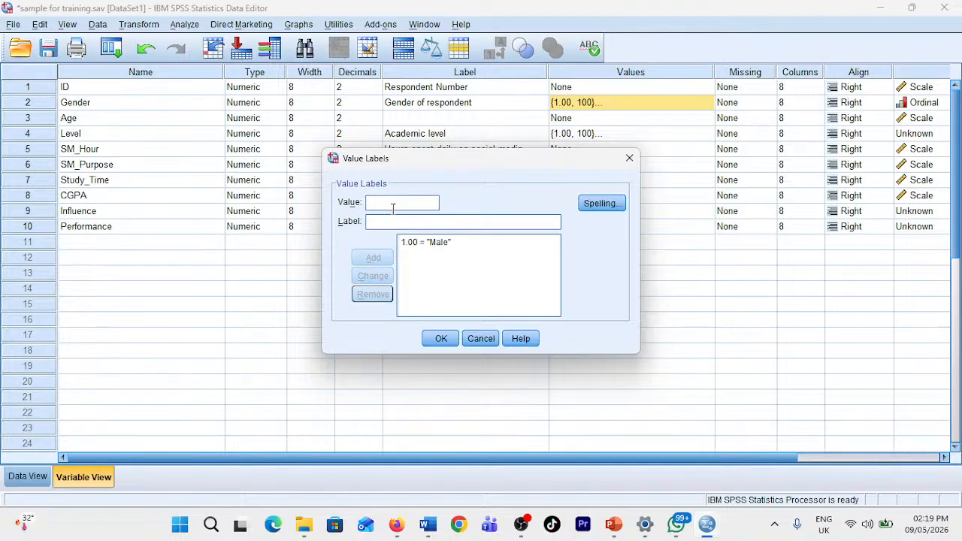
Step: Try to label value 2 of the Gender variable as "Female" and accept the value label changes
text(2)
click(397, 220)
text(Feam)
key(BackSpace)
key(BackSpace)
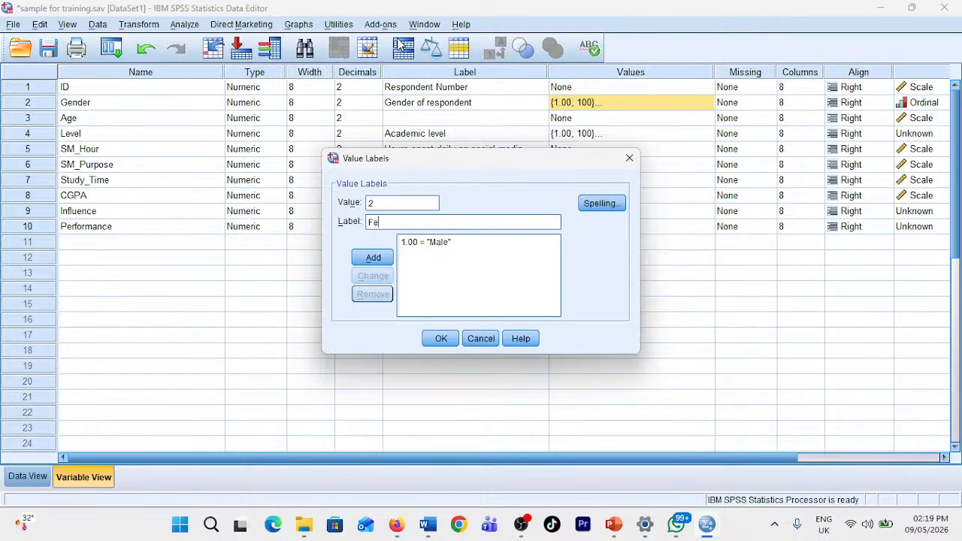
text(male)
click(446, 341)
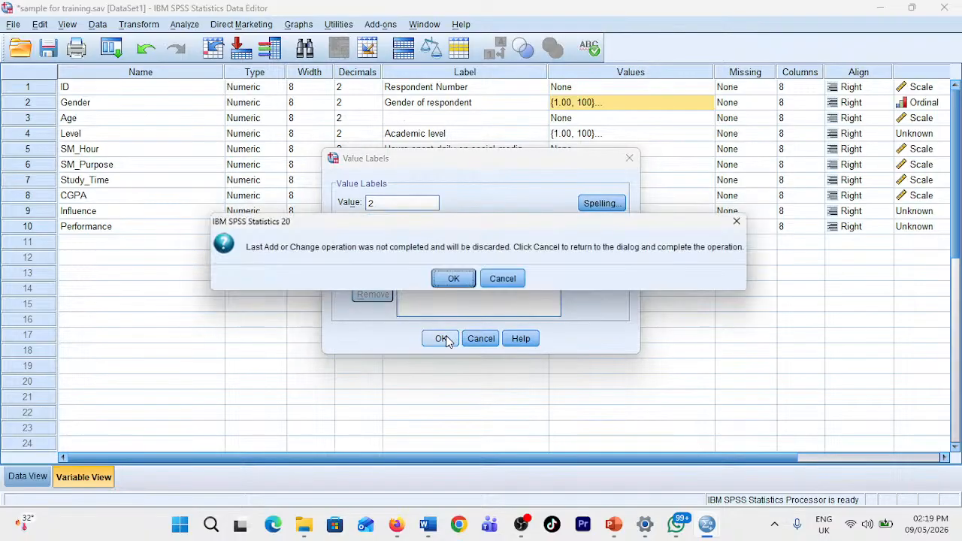
click(451, 279)
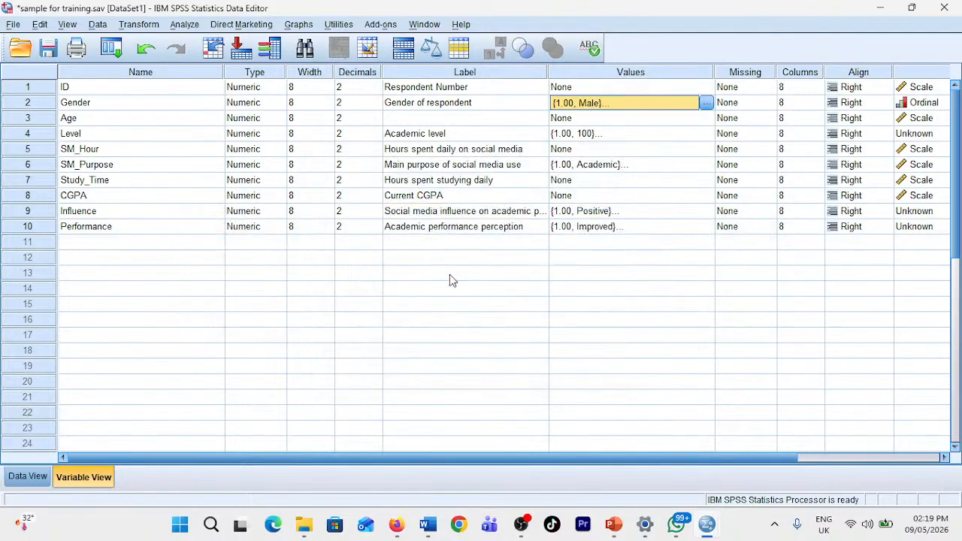
Step: Add the value label "Female" for value 2 of the Gender variable and accept the value labels
click(707, 103)
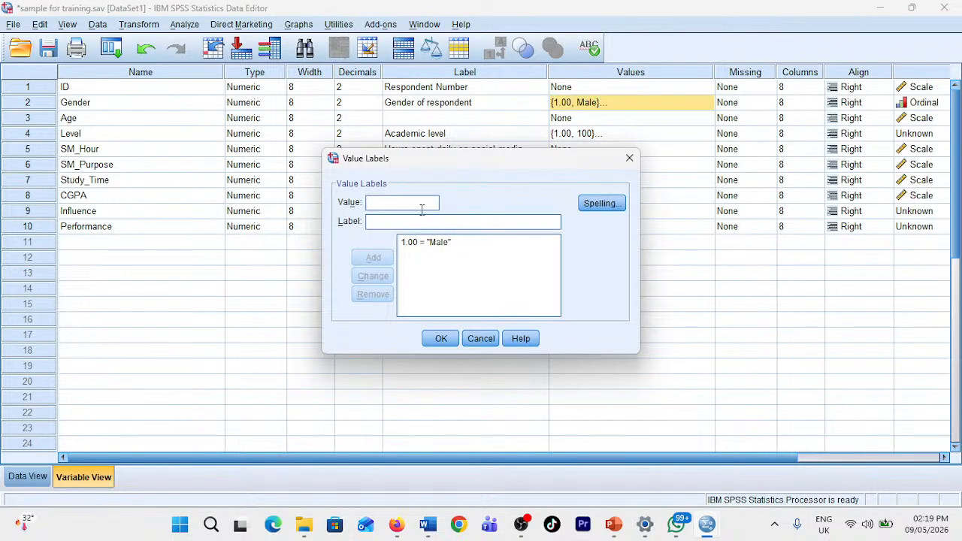
text(2)
click(399, 222)
text(Female)
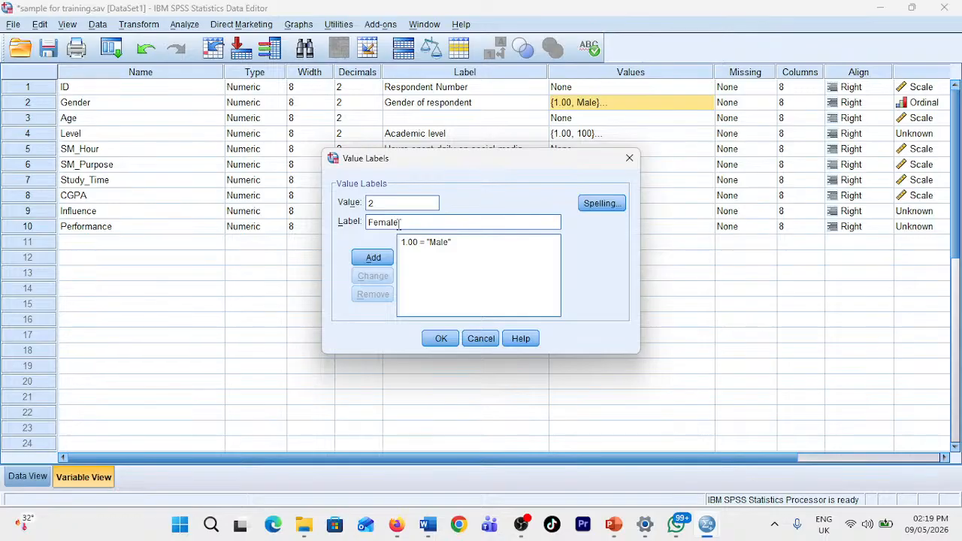
click(369, 259)
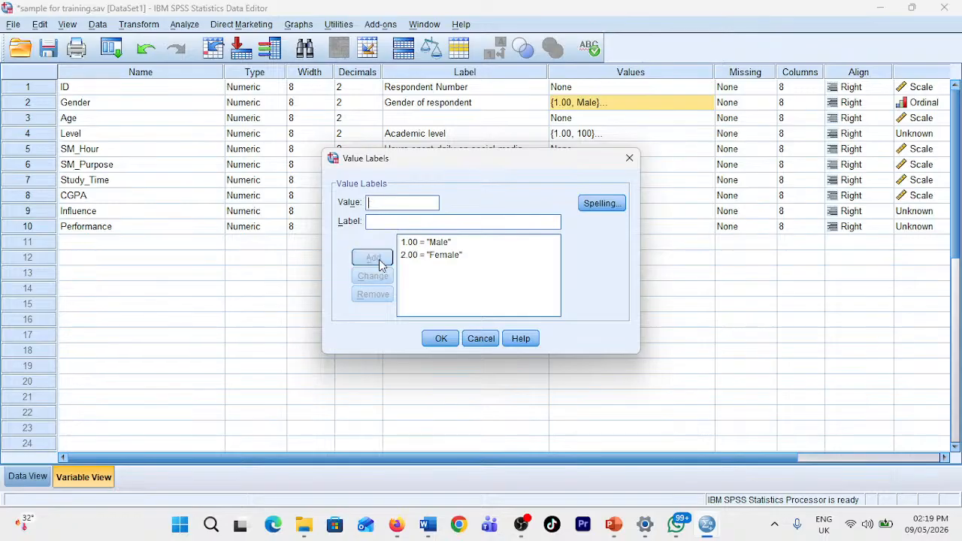
click(441, 339)
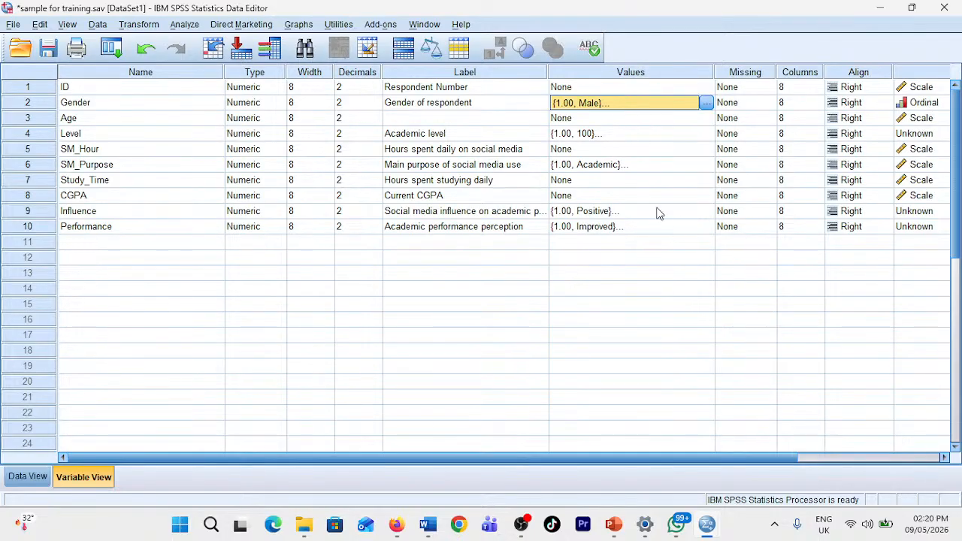
Step: Review the value labels defined for the Level variable
click(606, 137)
click(707, 134)
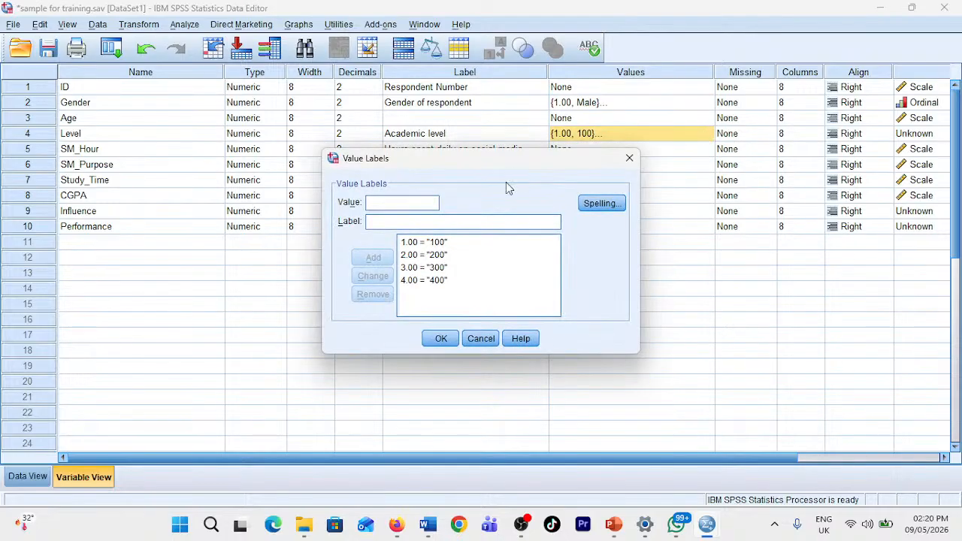
click(440, 340)
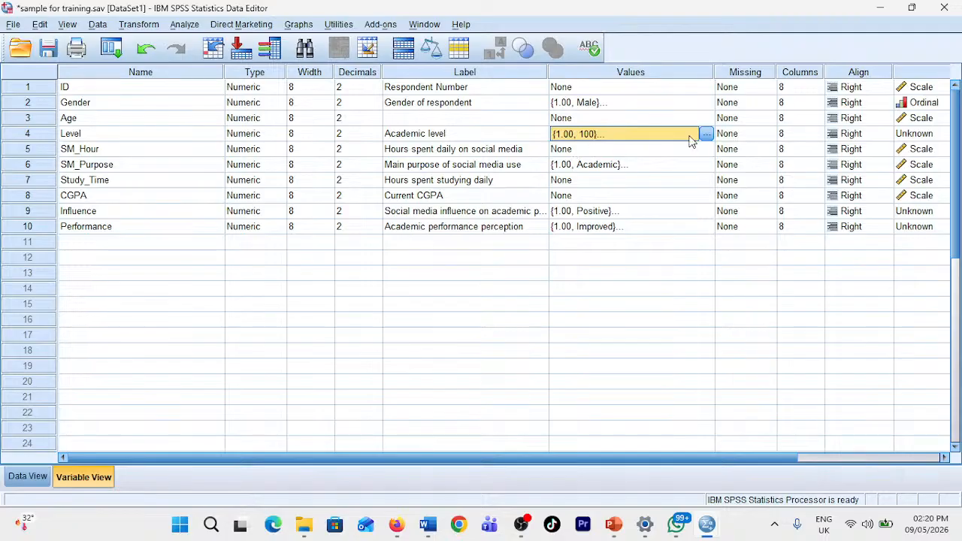
click(707, 134)
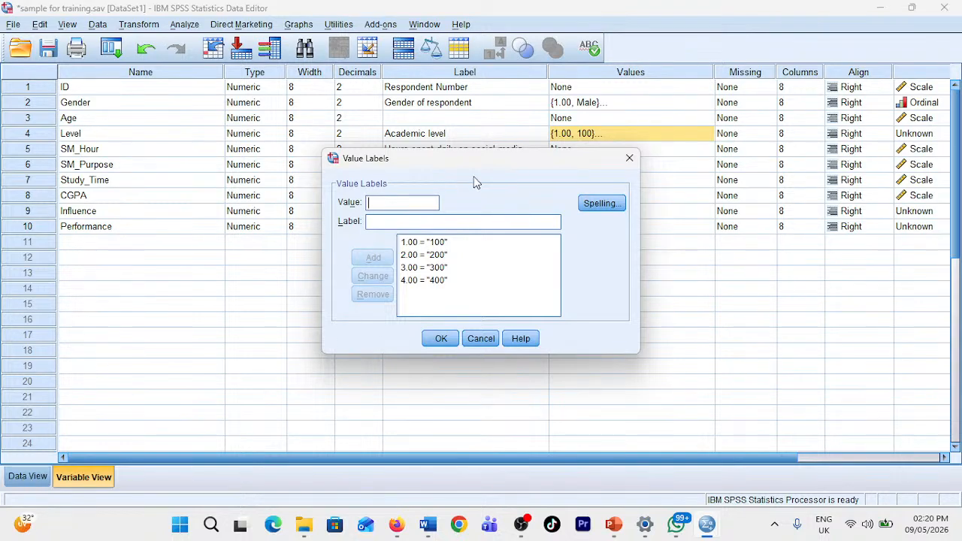
click(441, 338)
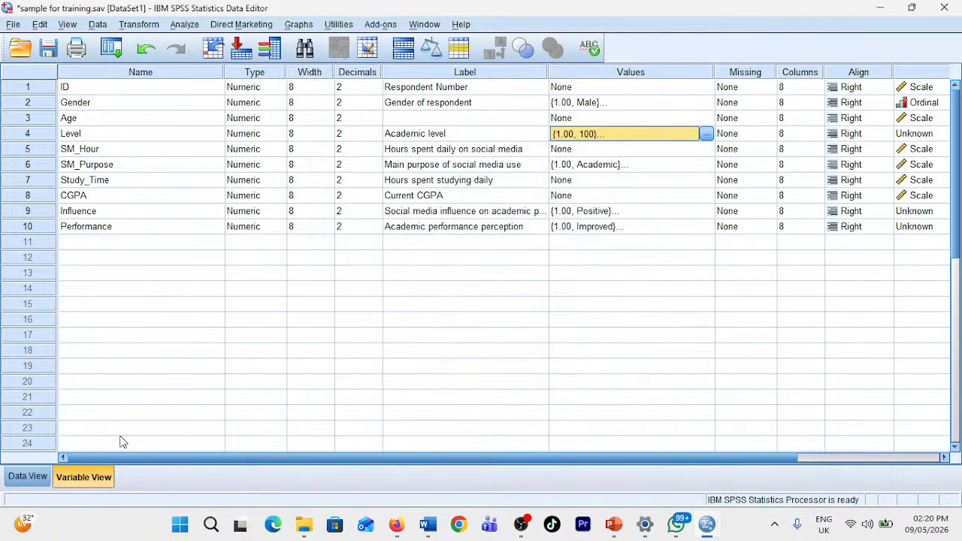
Step: Examine the coded Level values in the first five cases of the data
click(28, 476)
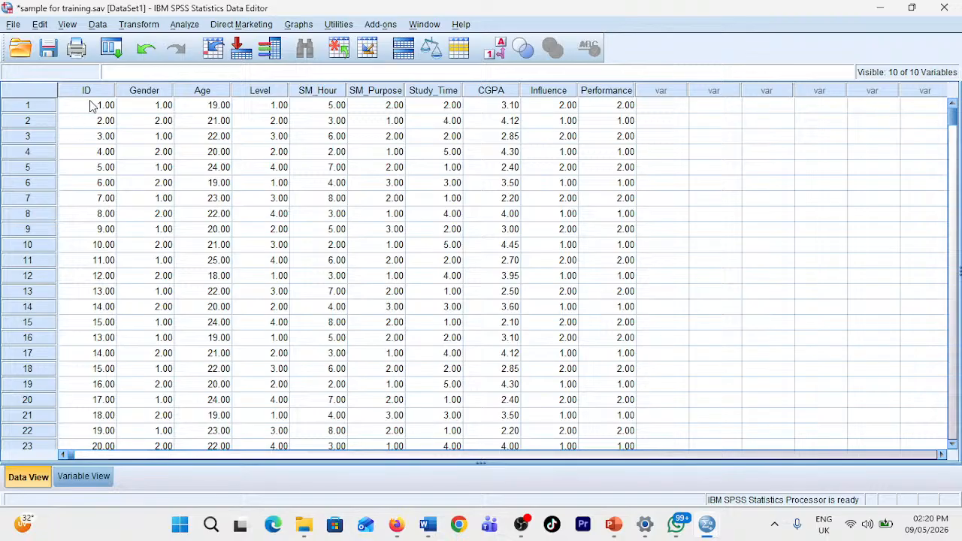
click(269, 110)
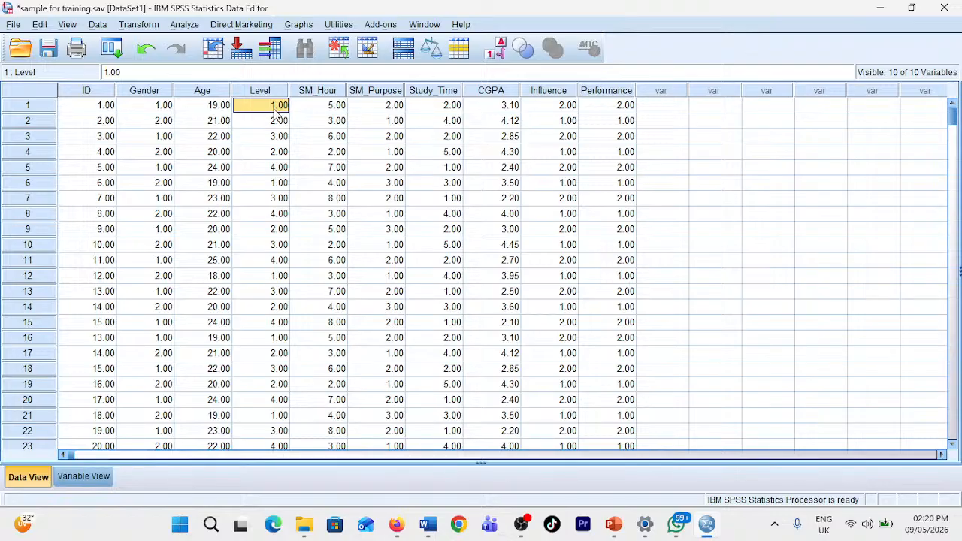
key(Down)
key(Down)
key(Down)
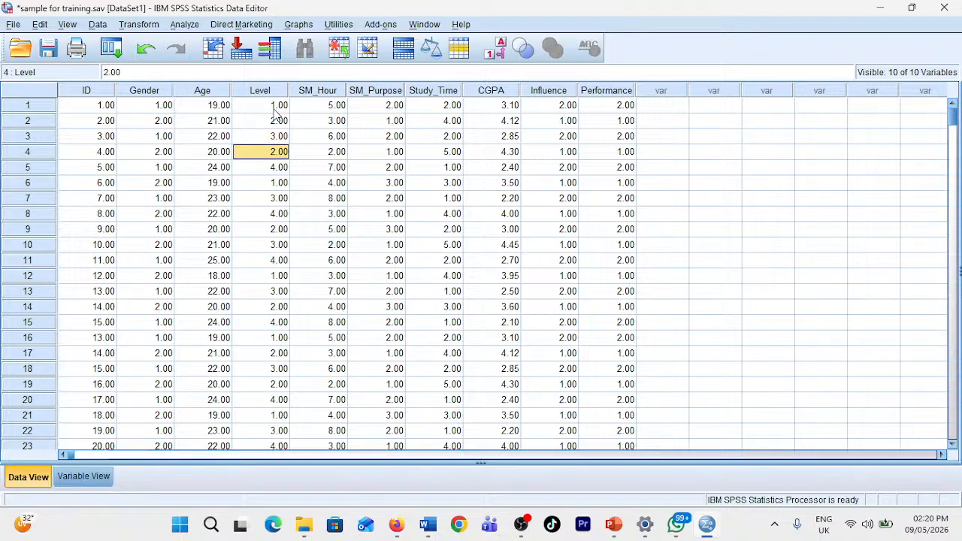
key(Down)
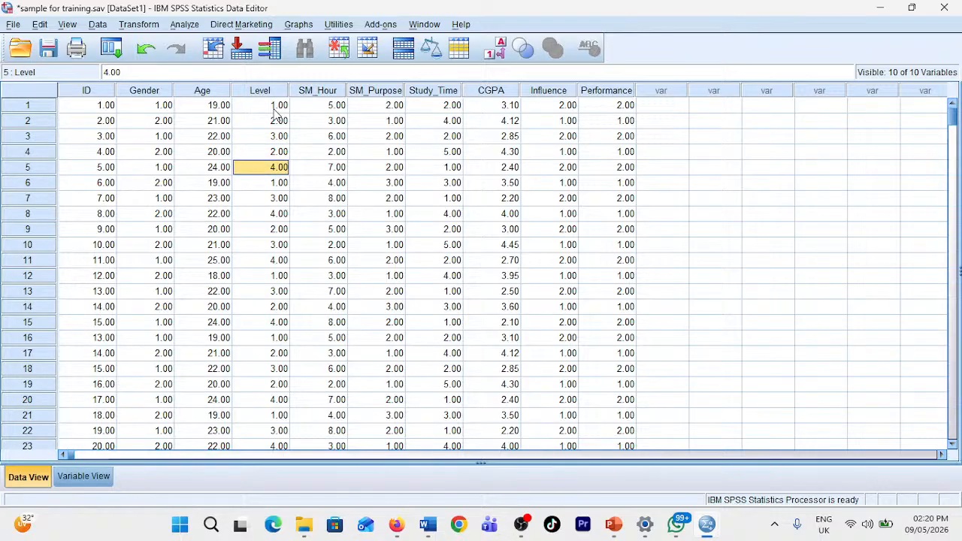
Step: Examine the Age values of the first eight cases and the Gender value of case 8
key(Left)
key(Up)
key(Up)
key(Up)
key(Up)
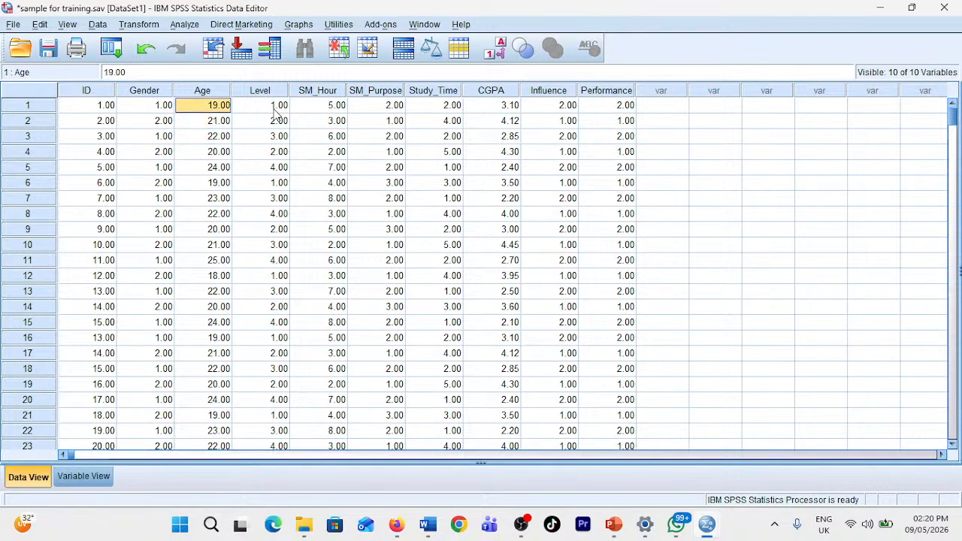
key(Down)
key(Down)
key(Down)
key(Down)
key(Down)
key(Down)
key(Down)
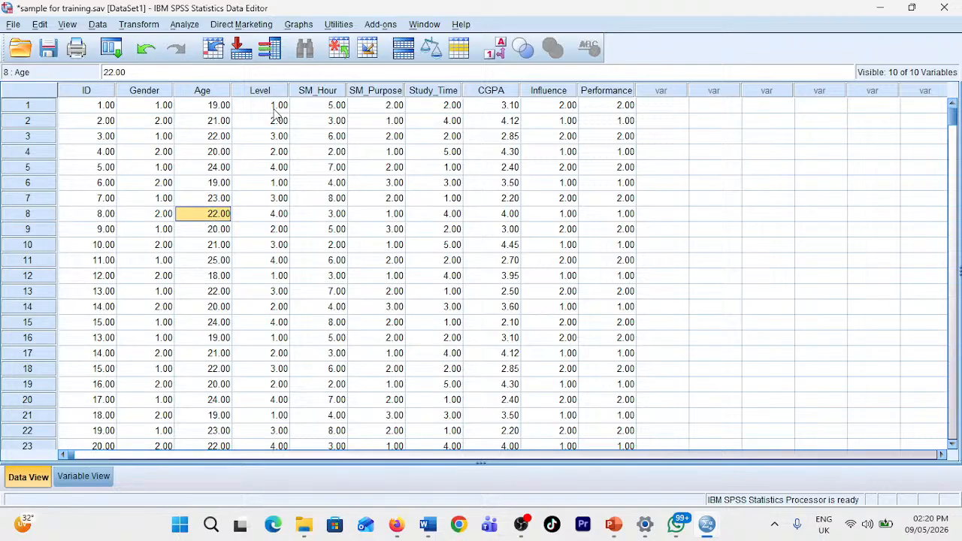
key(Left)
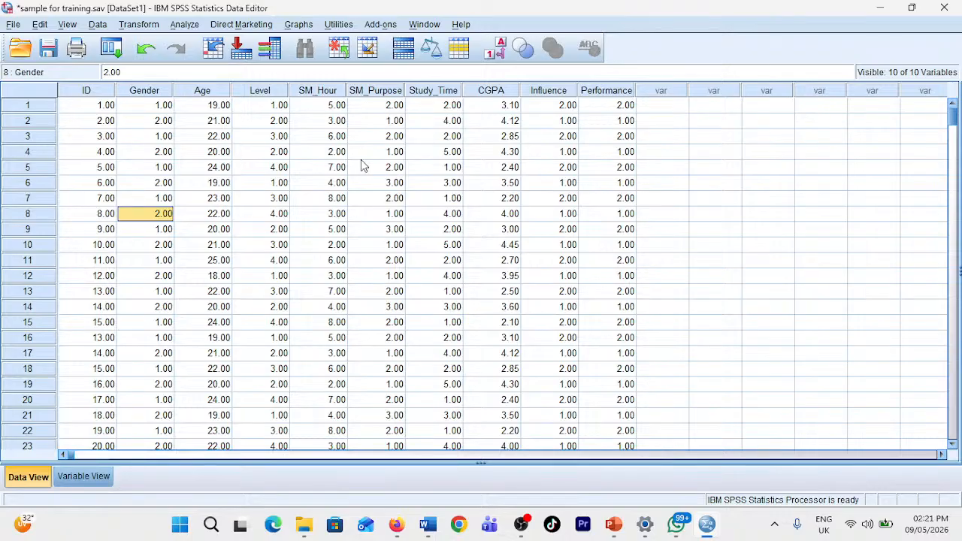
Step: Return to the variable definitions and recheck the Level variable's value labels against the data codes
click(79, 484)
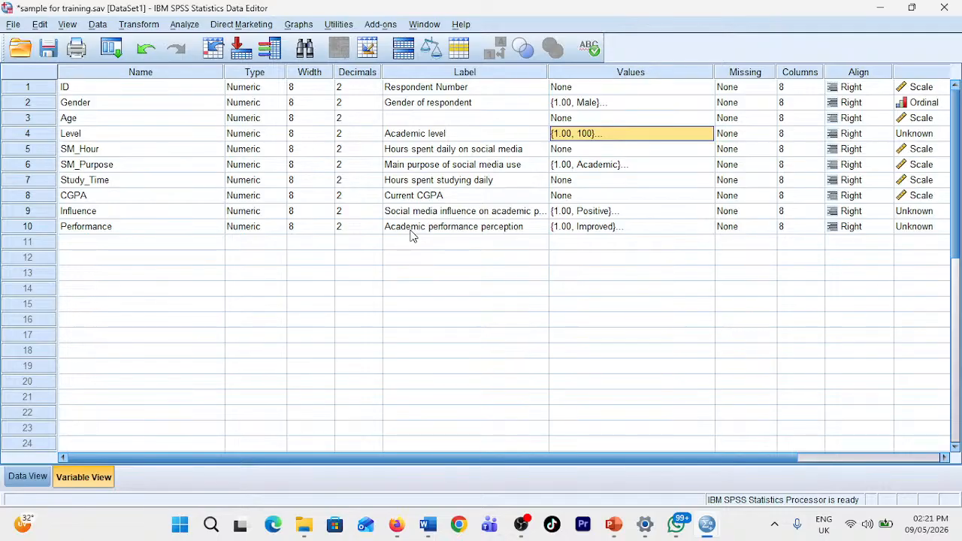
click(709, 135)
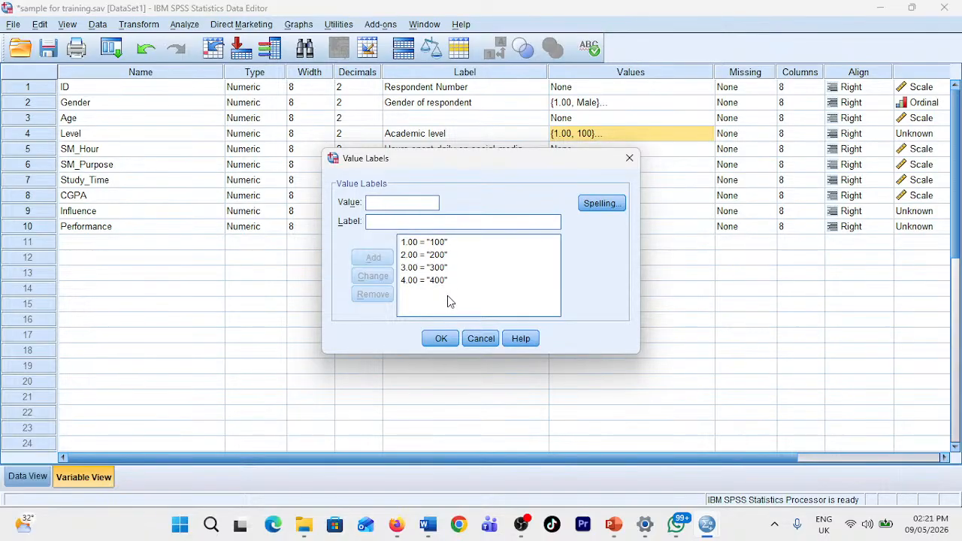
click(448, 345)
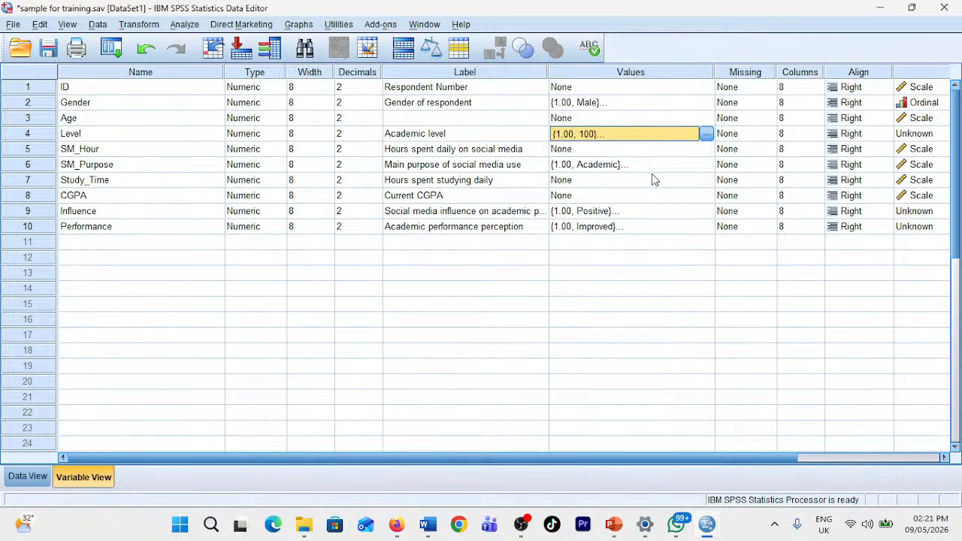
Step: Review the value labels of the SM_Purpose variable and leave them without saving changes
click(691, 171)
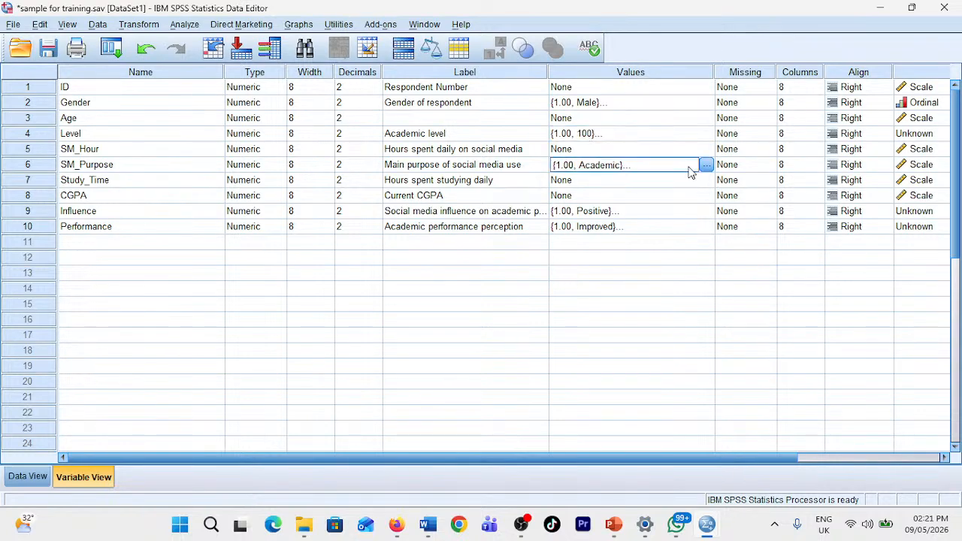
click(706, 165)
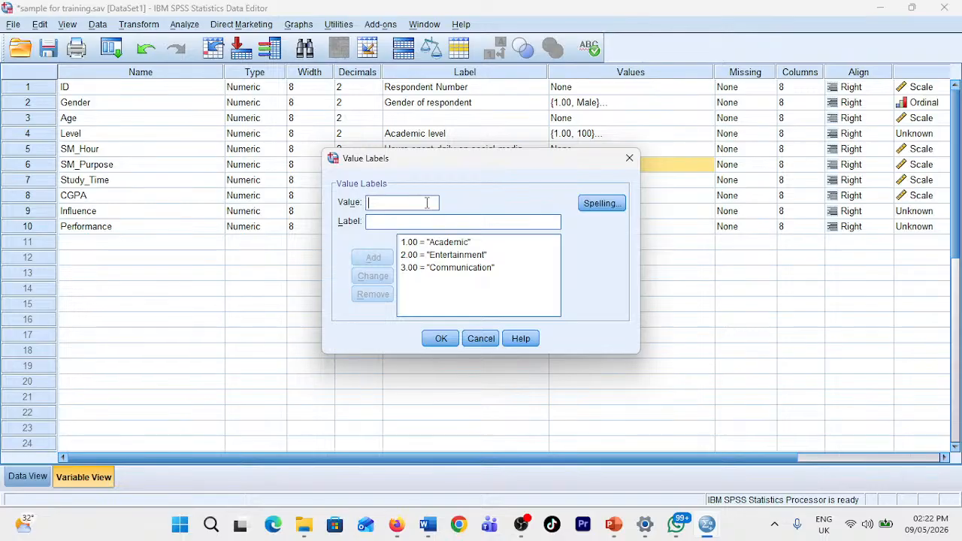
text(1)
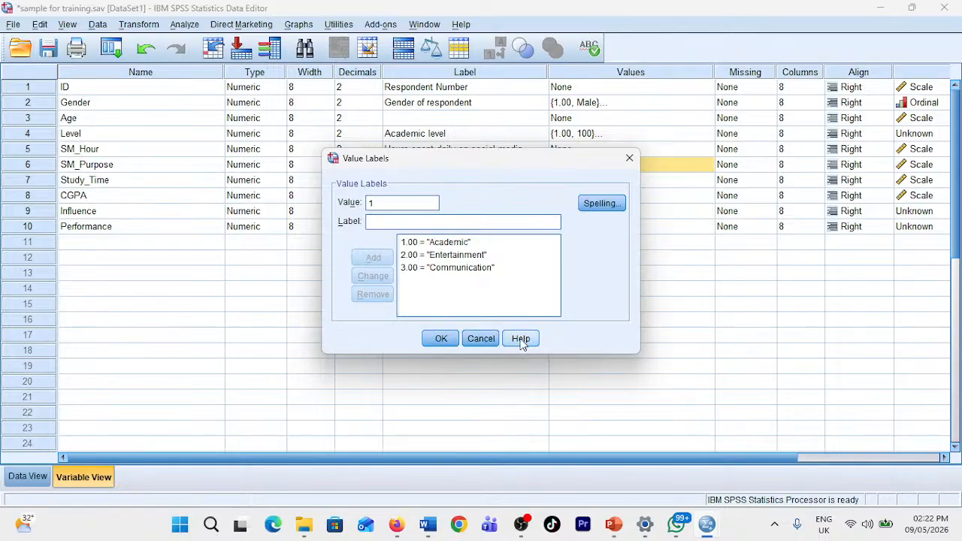
click(483, 342)
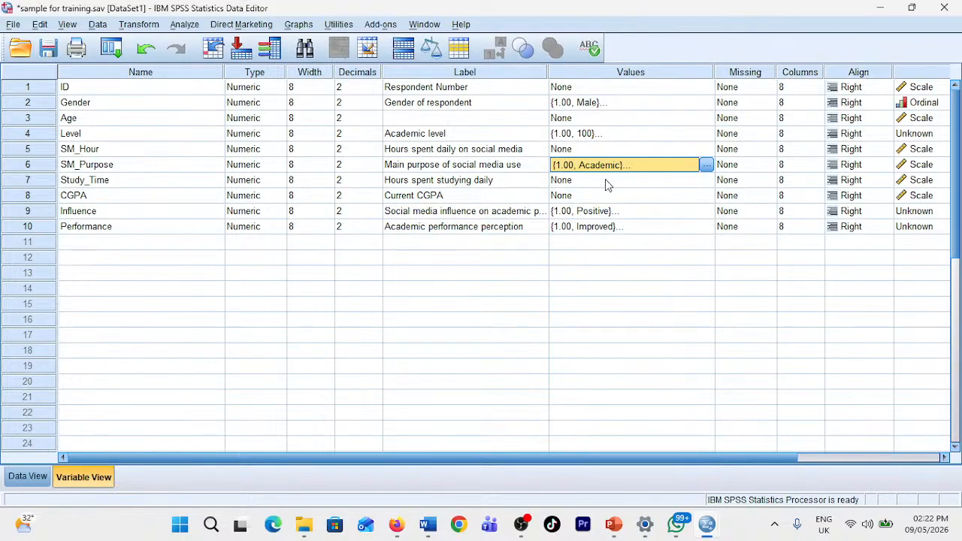
Step: Check the Values settings of Study_Time and CGPA, and review the Influence variable's value labels without saving changes
click(606, 180)
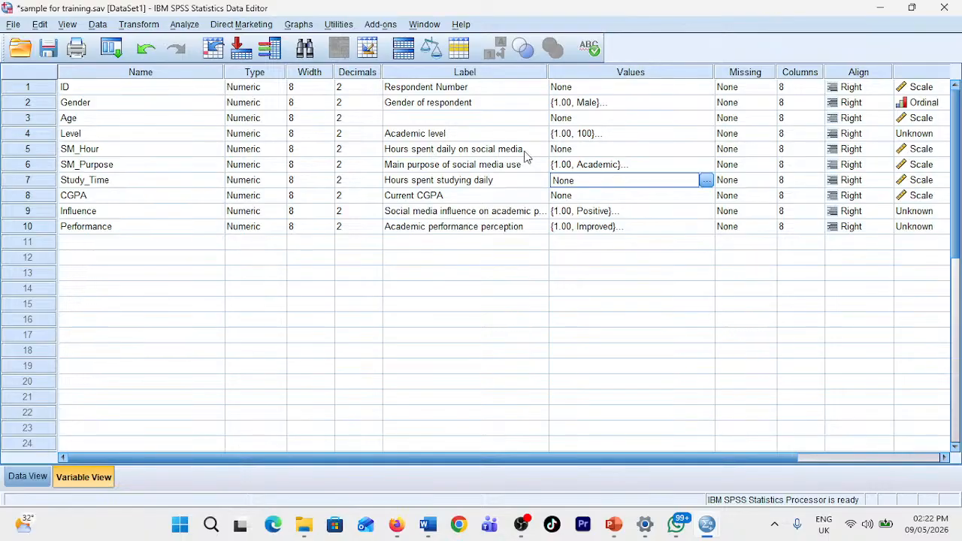
click(576, 197)
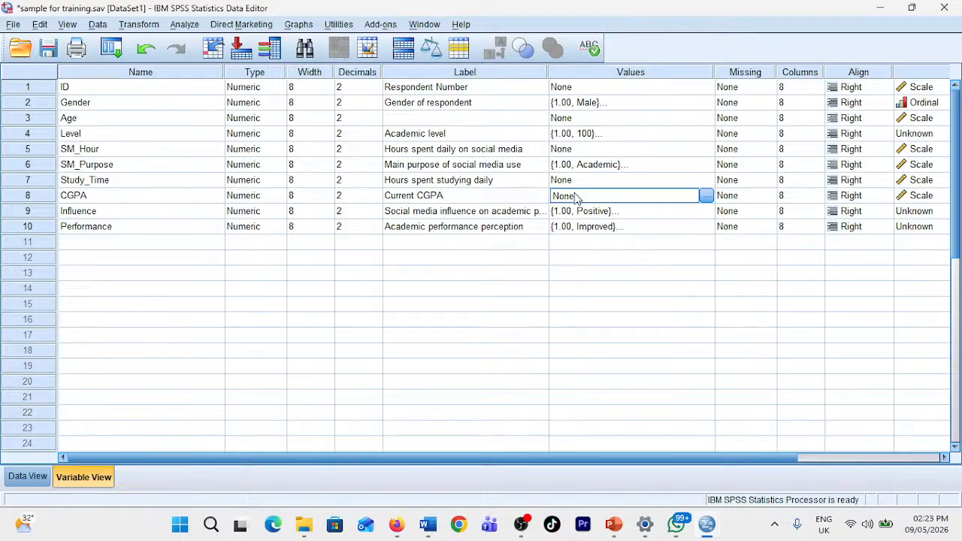
click(620, 214)
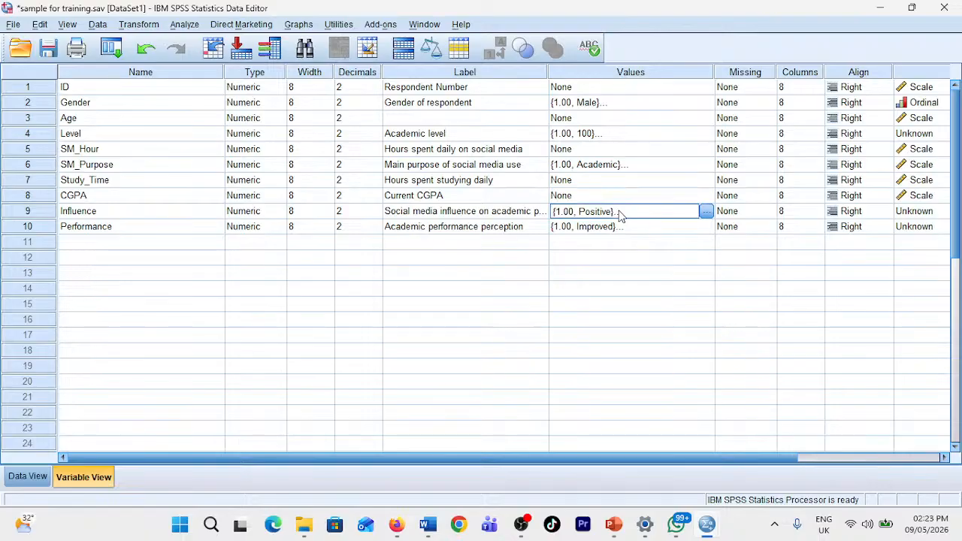
click(707, 212)
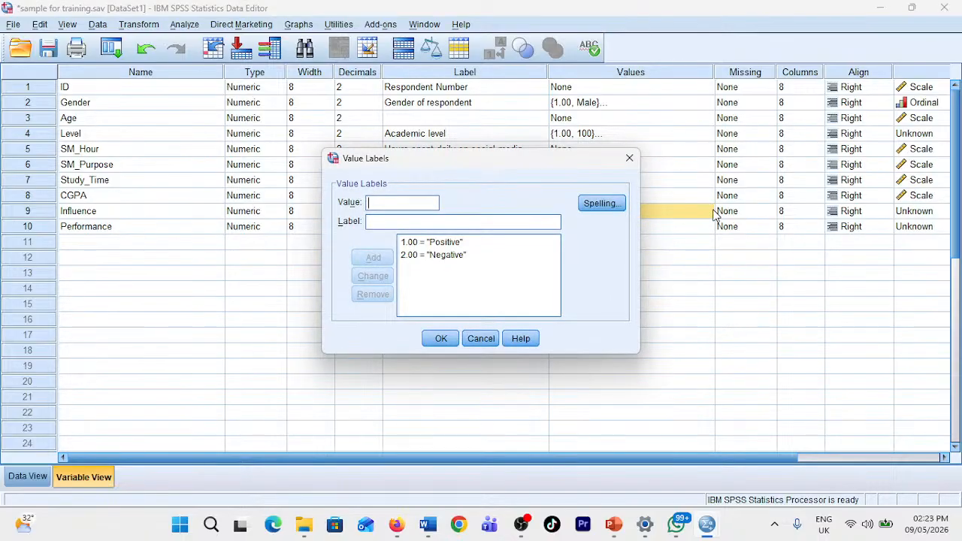
text(1)
click(506, 219)
click(630, 159)
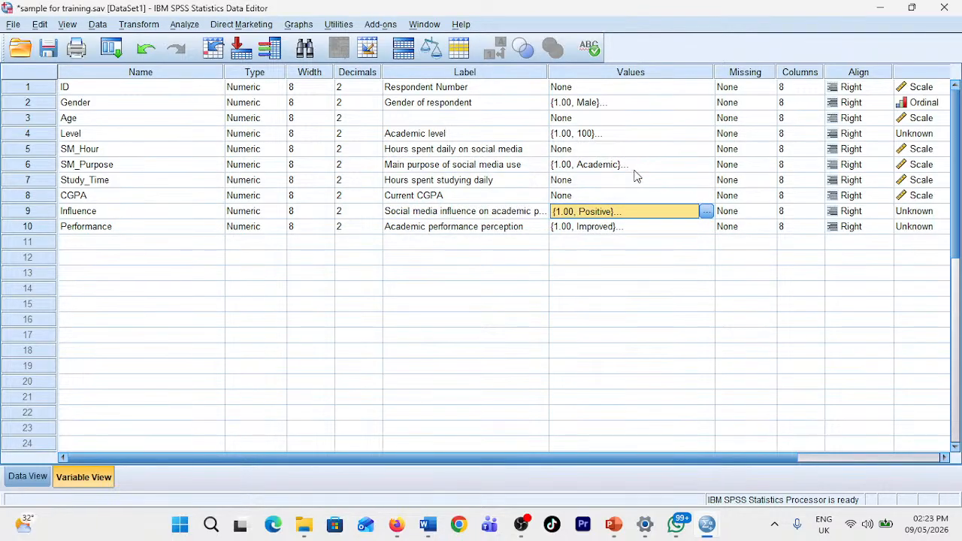
Step: Review the value labels of the Performance variable without changing them
click(617, 227)
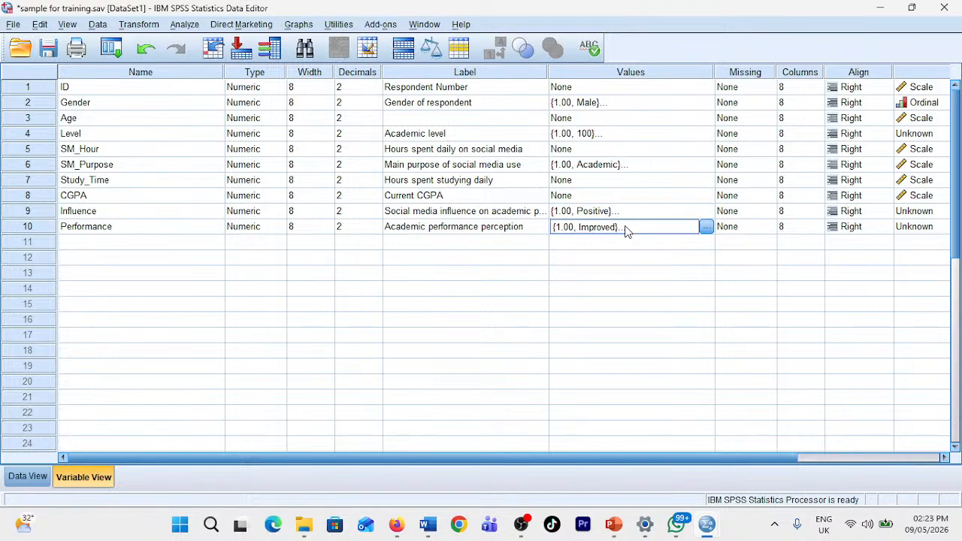
click(706, 227)
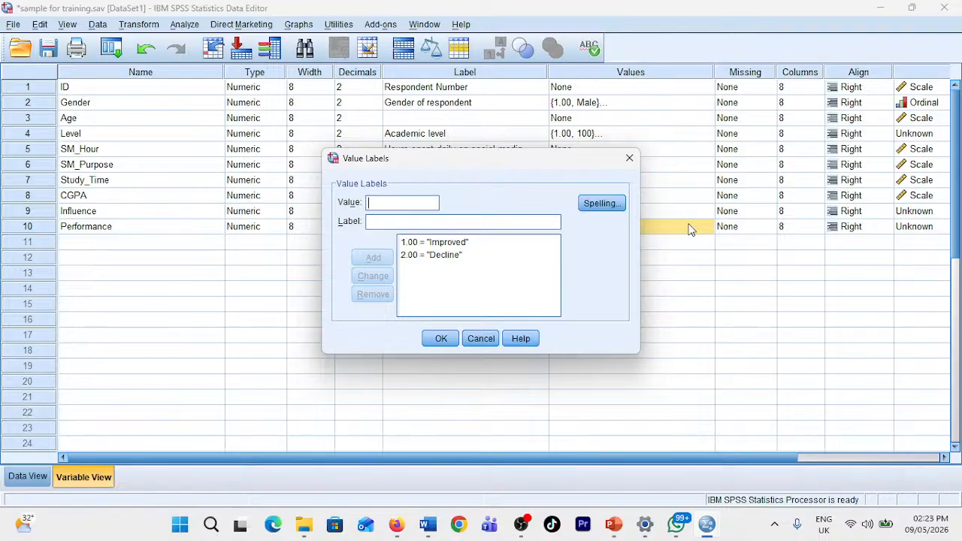
click(629, 158)
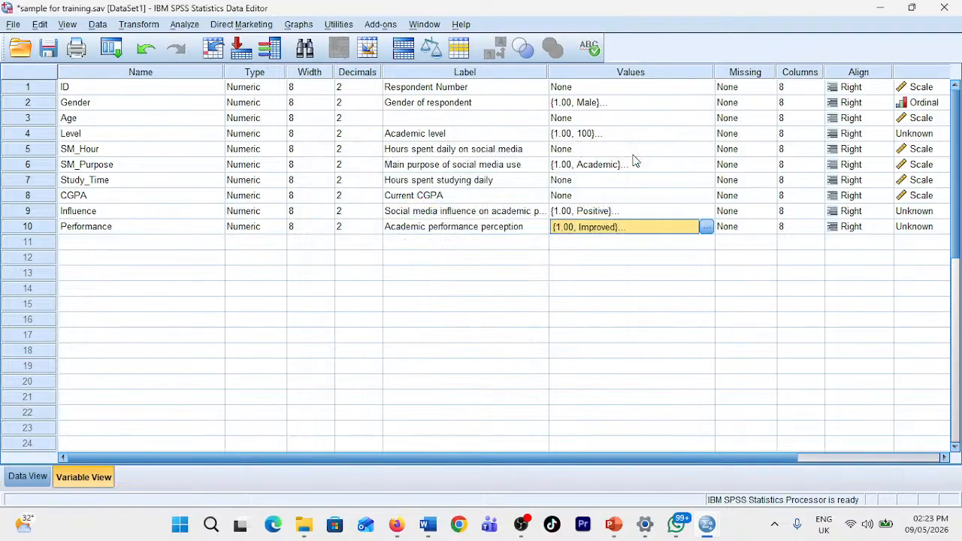
Step: Try adding the value label "strongly Agreed" for value 1 in the empty variable row 11, and discard it
click(601, 242)
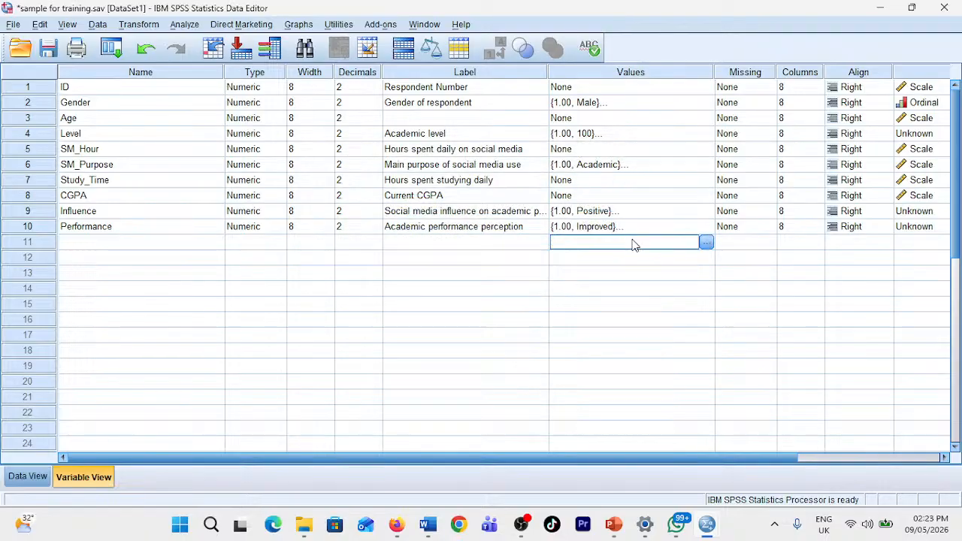
click(707, 242)
text(1)
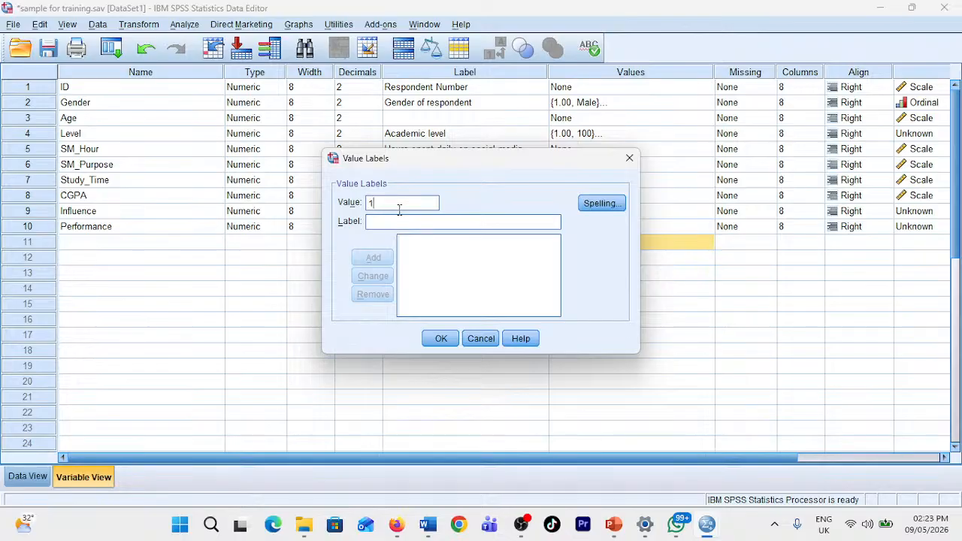
text(strob)
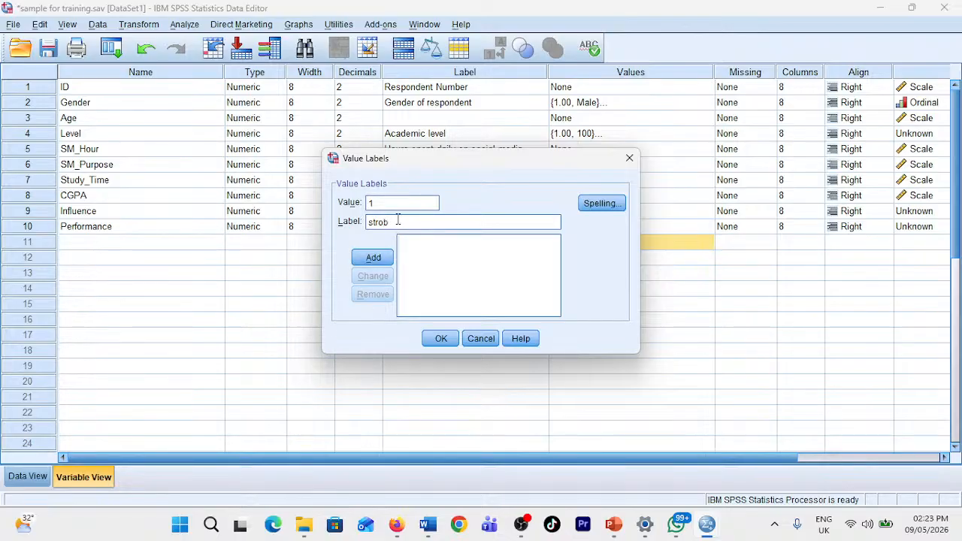
key(BackSpace)
text(nglyAgree)
key(BackSpace)
key(BackSpace)
text(eed)
click(370, 258)
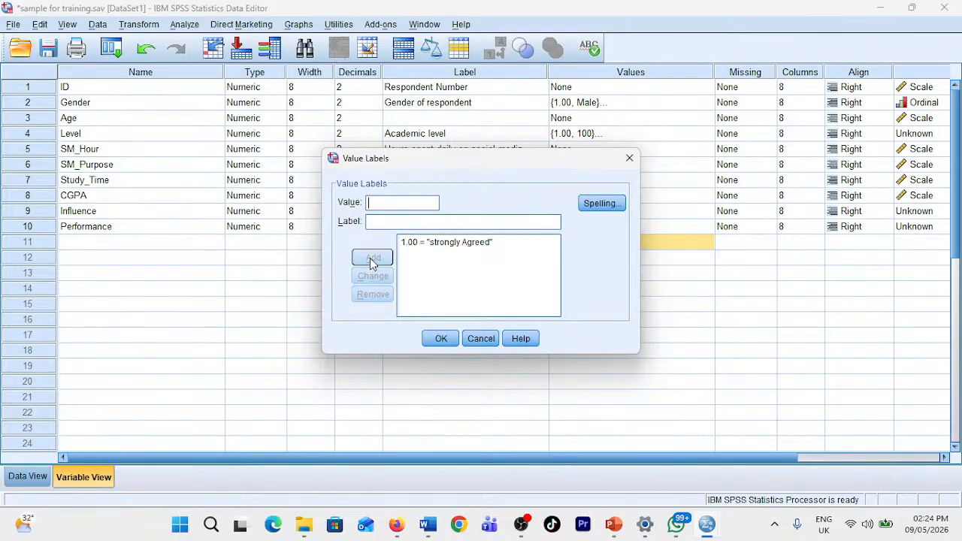
click(630, 158)
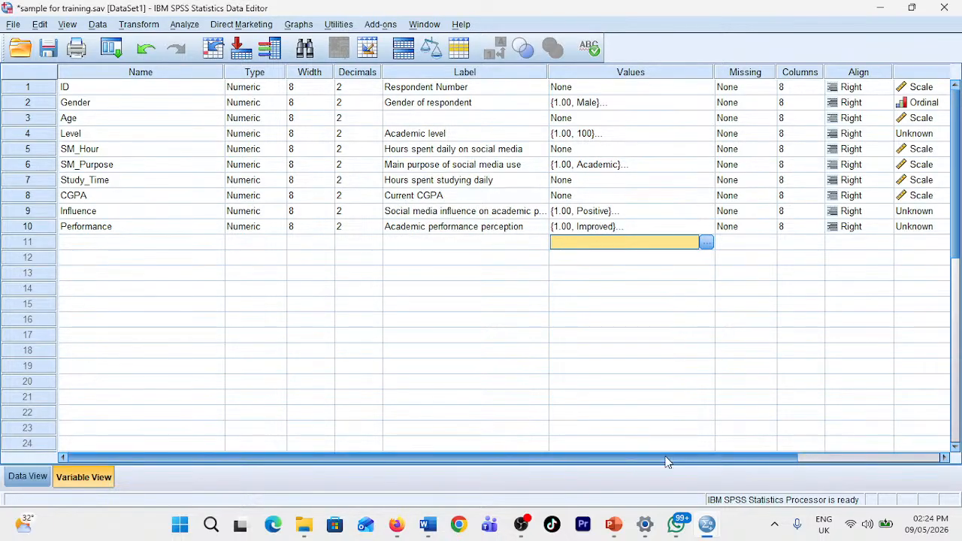
Step: Check the missing-value options of the ID variable and leave them without saving changes
drag(681, 460, 696, 458)
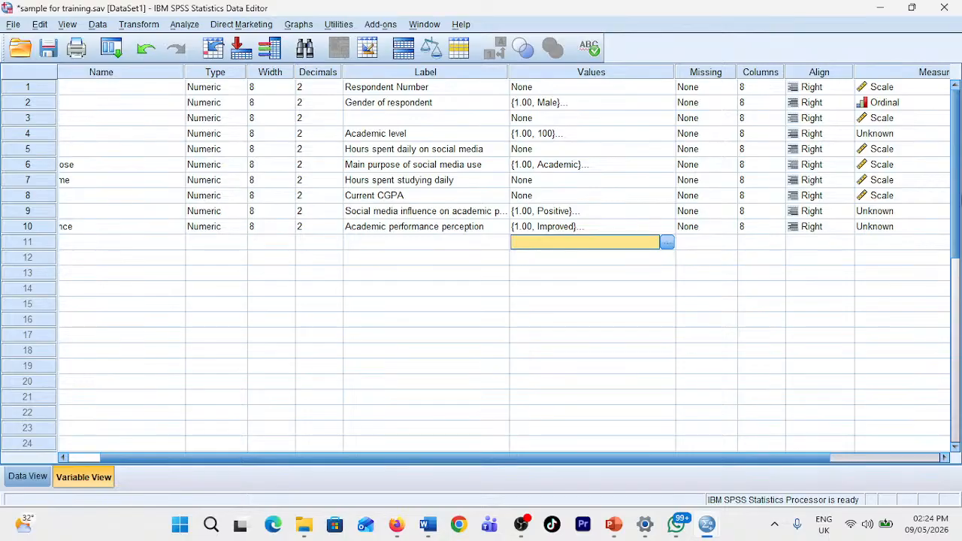
click(726, 90)
click(727, 89)
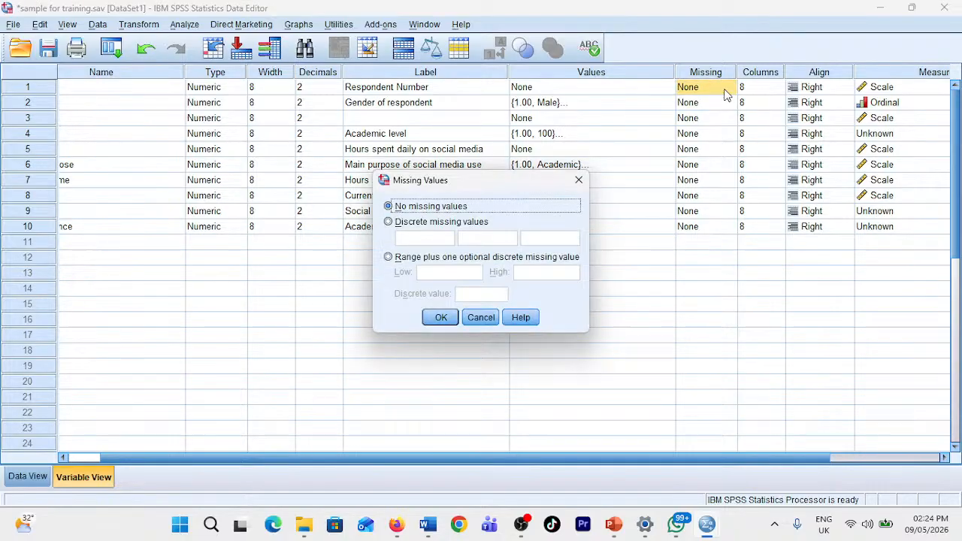
click(579, 181)
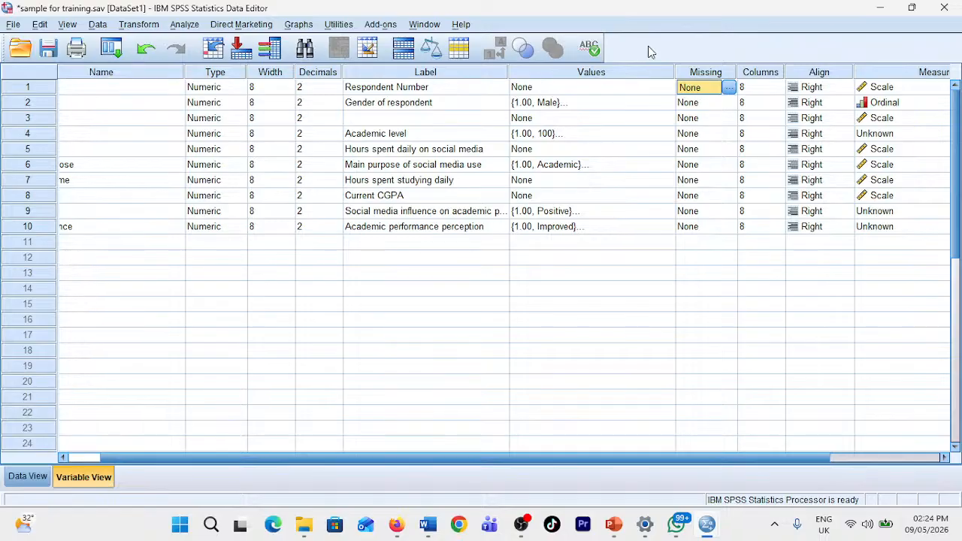
Step: Define 99 as a discrete missing value for the ID variable
click(728, 88)
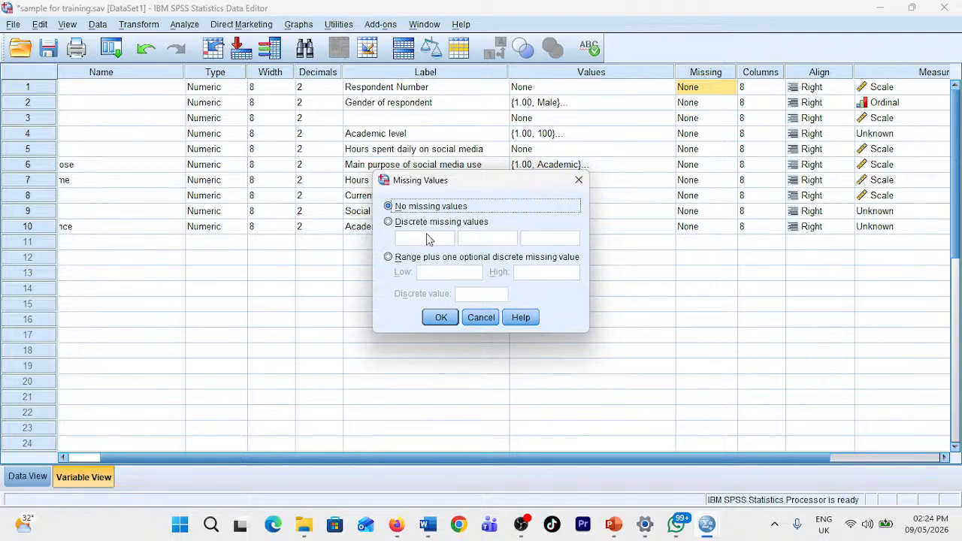
click(388, 223)
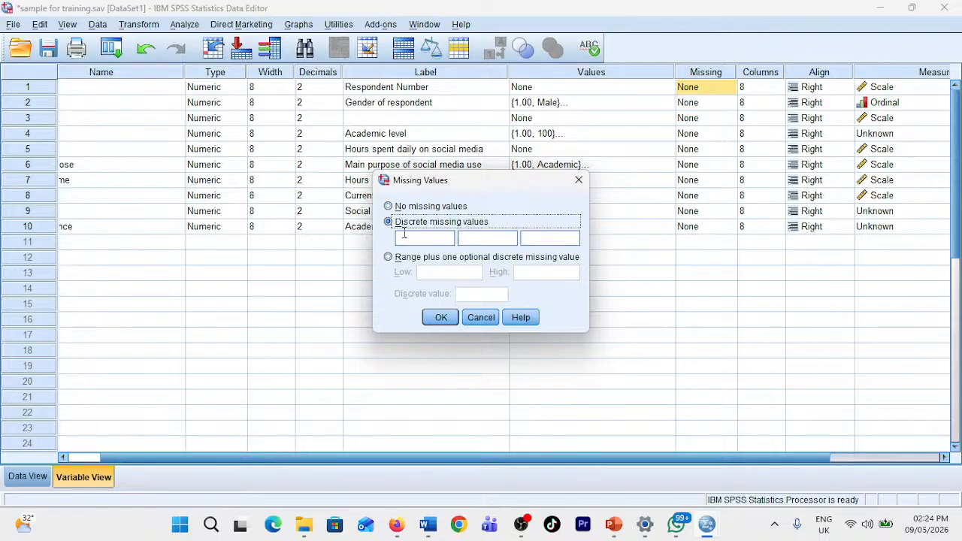
text(99)
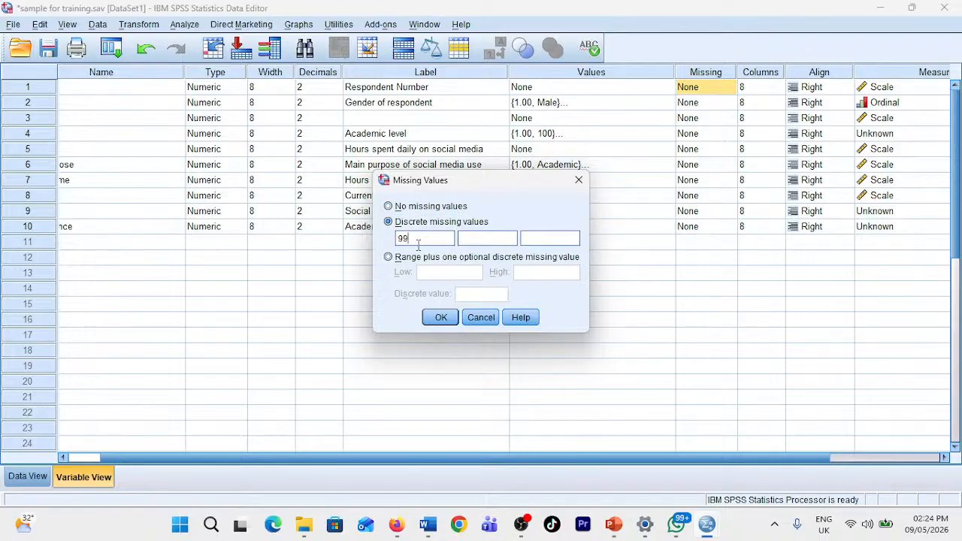
click(443, 318)
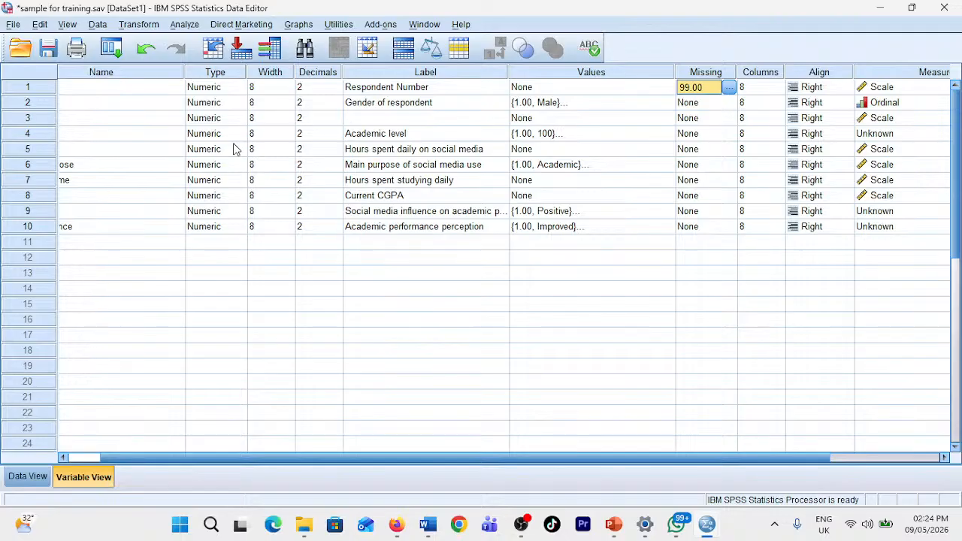
Step: Narrow the Name column in the variable list so that the columns from Name to Measure fit together
drag(185, 72, 99, 73)
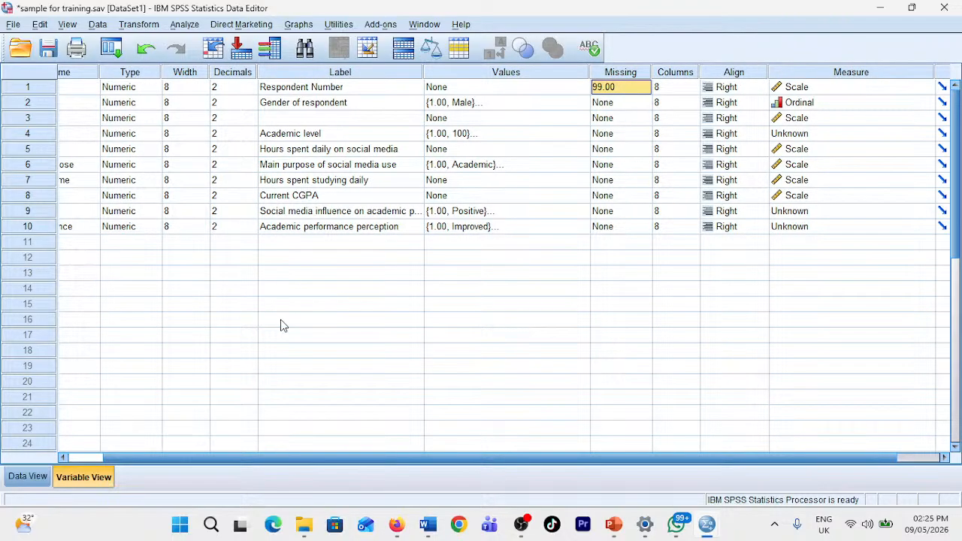
drag(197, 457, 165, 457)
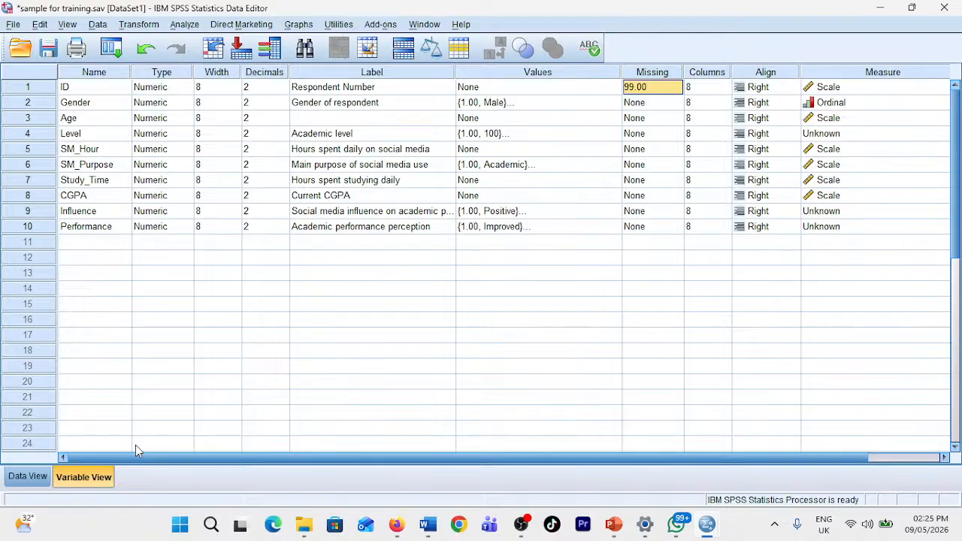